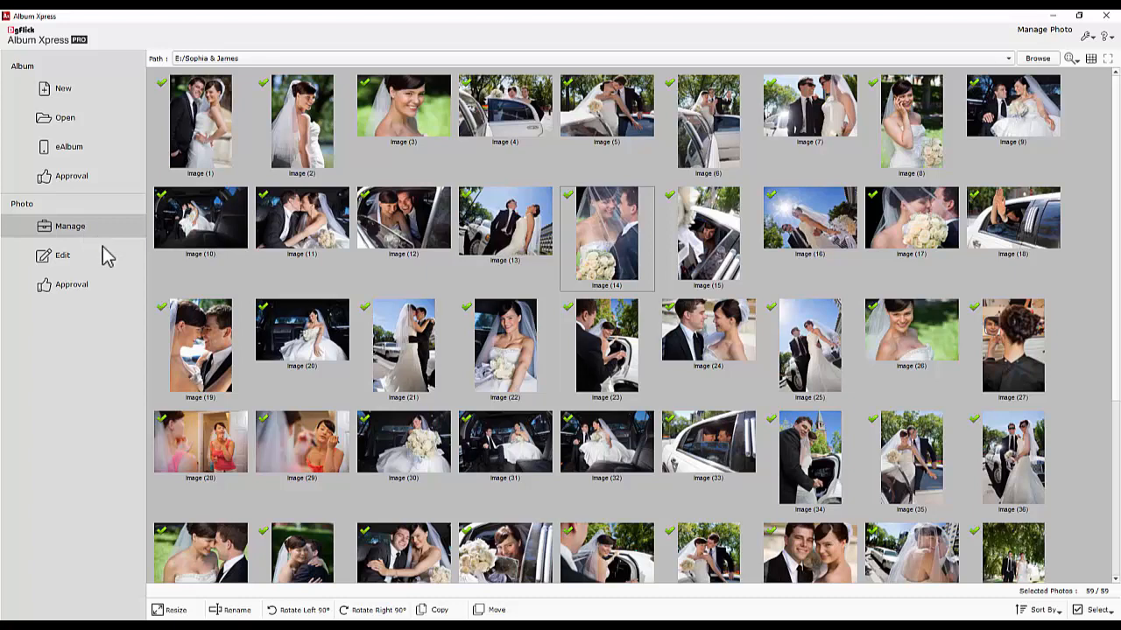
# Batch rename all selected photos using the Photo_## format with numbering starting from 1, and save
pyautogui.click(236, 610)
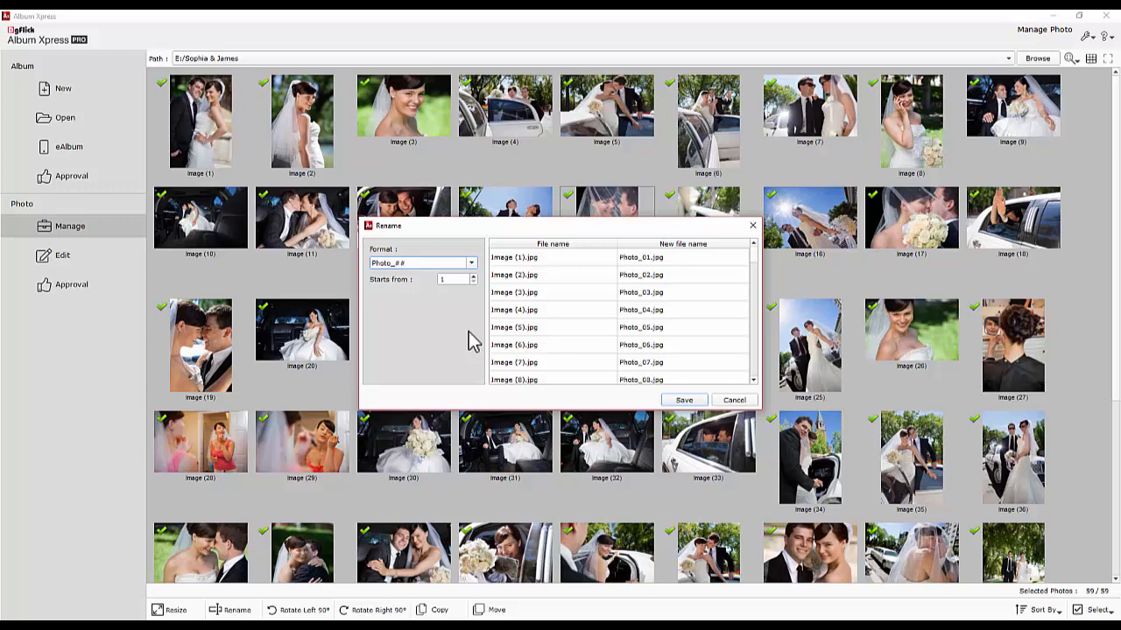
pyautogui.moveTo(420, 263); pyautogui.dragTo(371, 264)
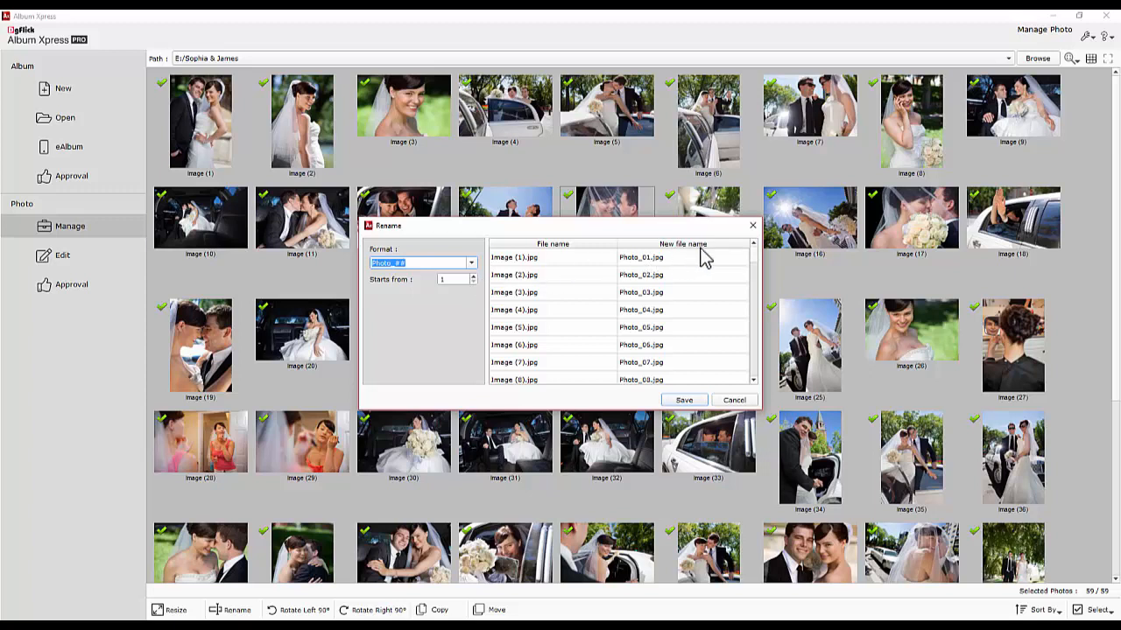
pyautogui.click(684, 400)
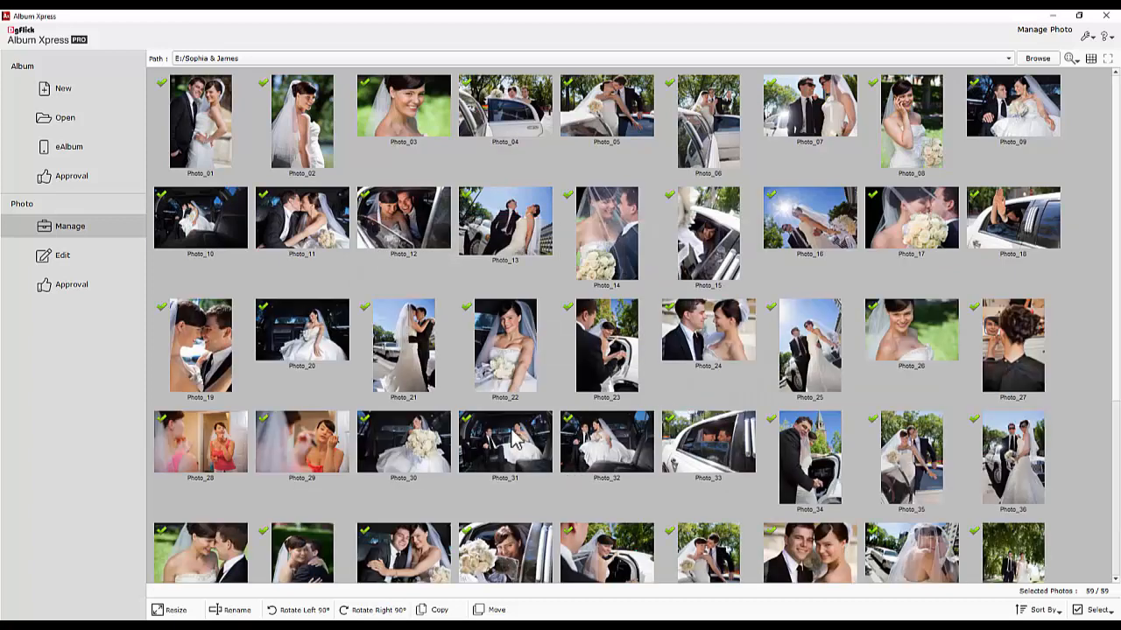
# Start resizing the selected photos, trying the 100% percentage option before returning to the 4 x 6 size preset
pyautogui.click(171, 610)
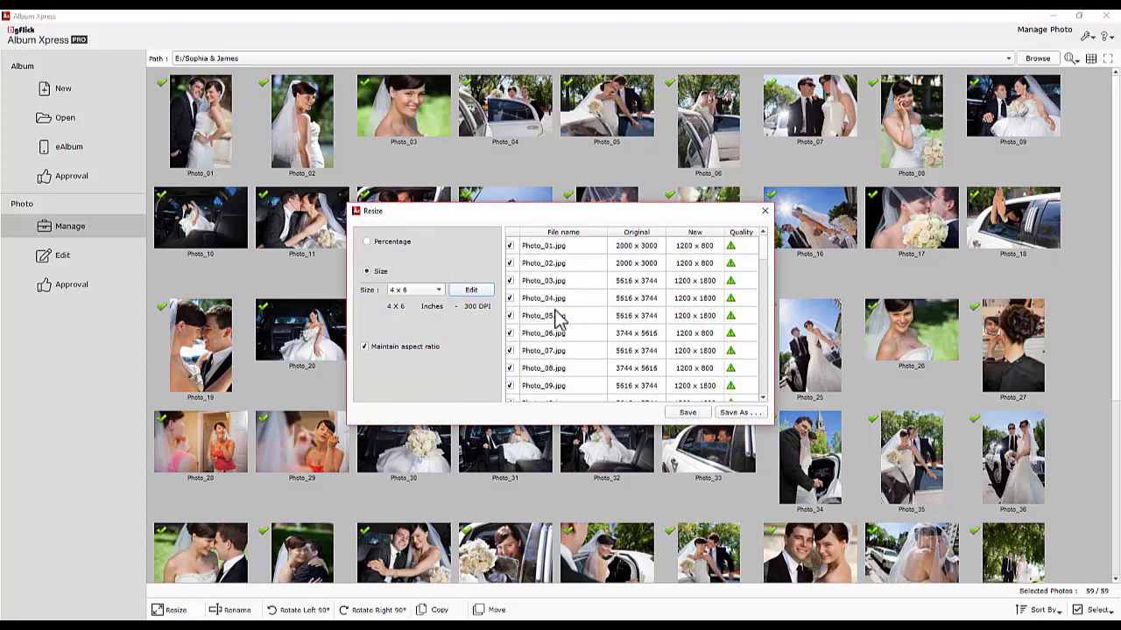
pyautogui.click(366, 242)
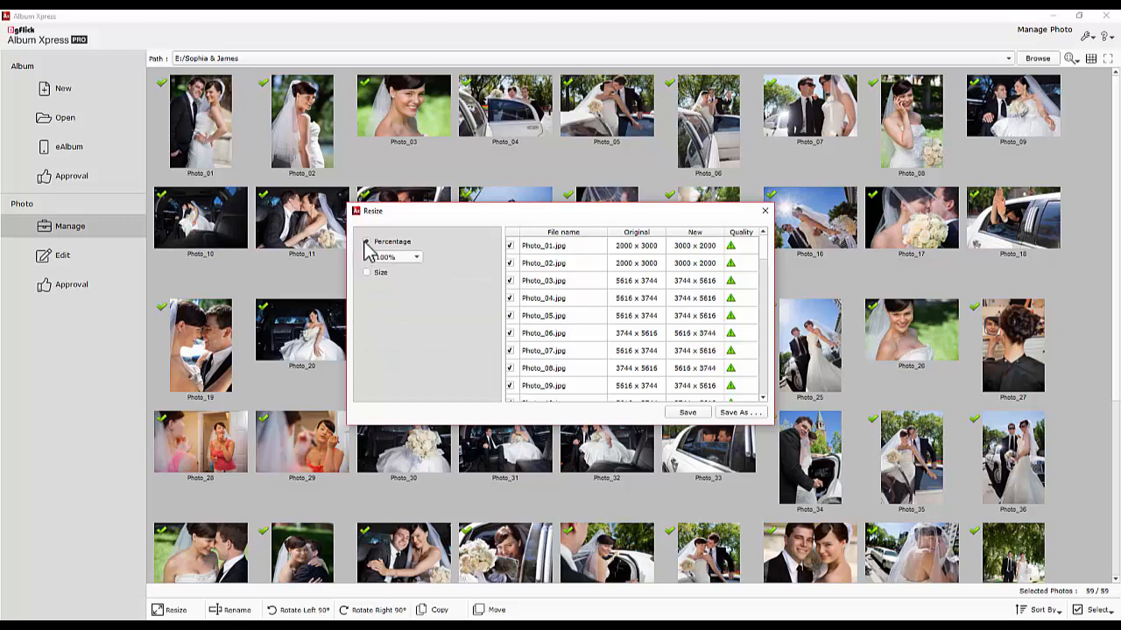
pyautogui.click(397, 257)
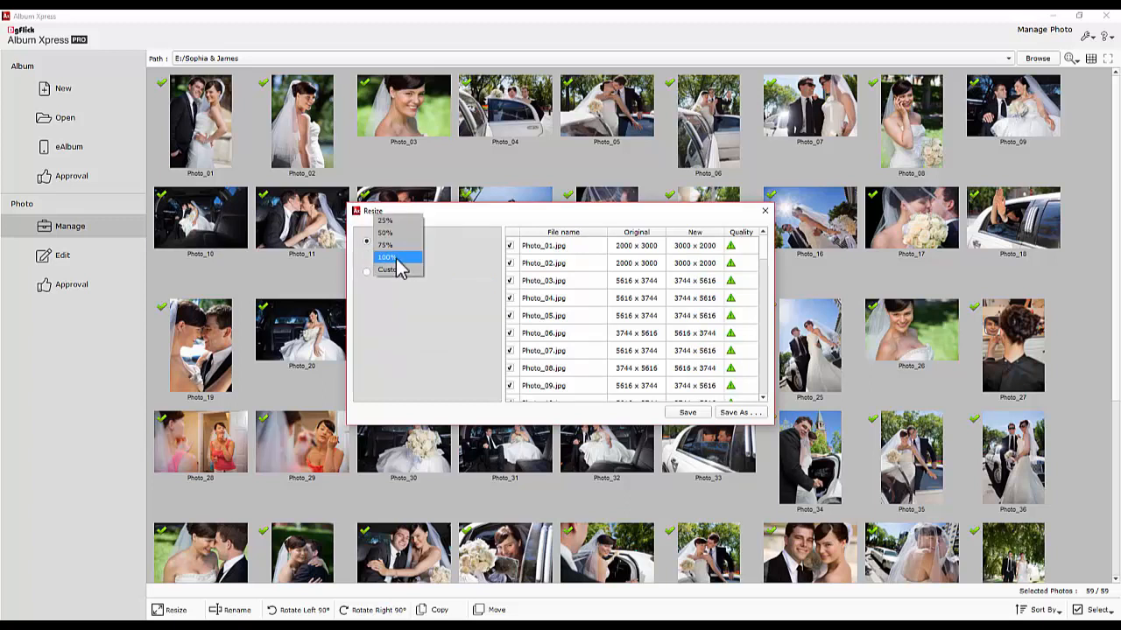
pyautogui.click(397, 258)
pyautogui.click(367, 271)
pyautogui.click(435, 296)
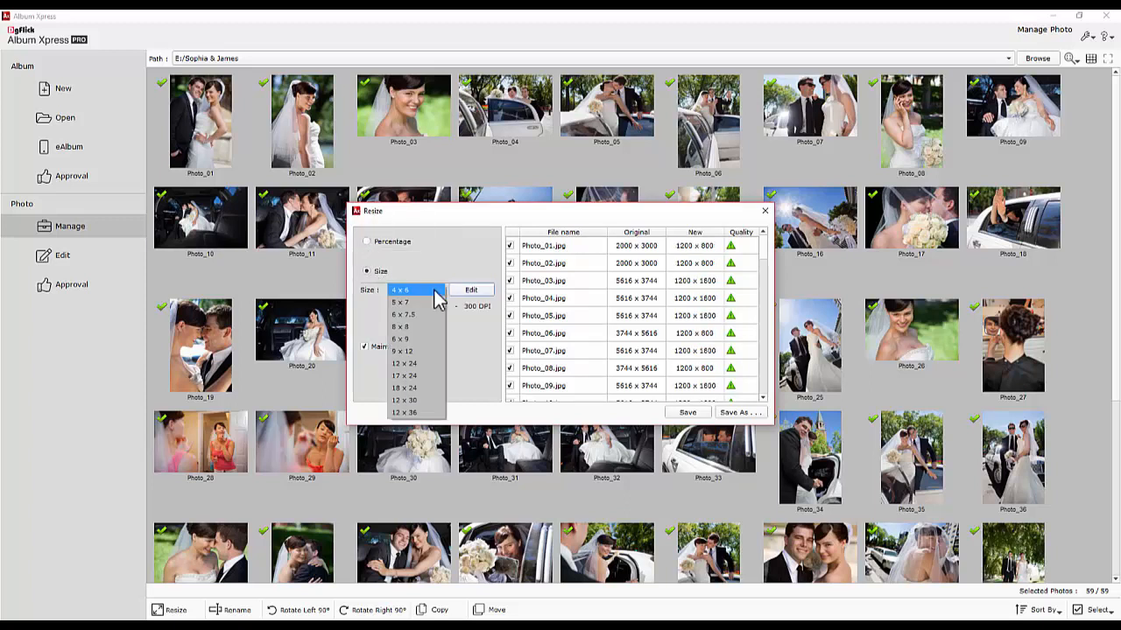
pyautogui.click(433, 289)
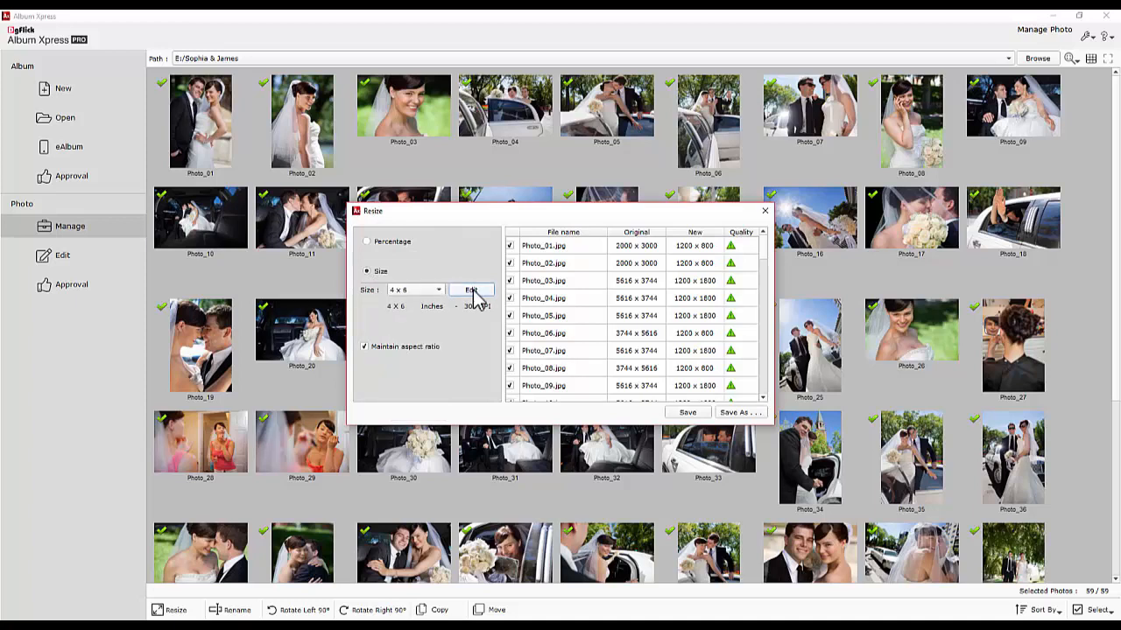
# Add a size preset named "10 x10" in inches at 300 DPI with height 10 and width 10
pyautogui.click(472, 289)
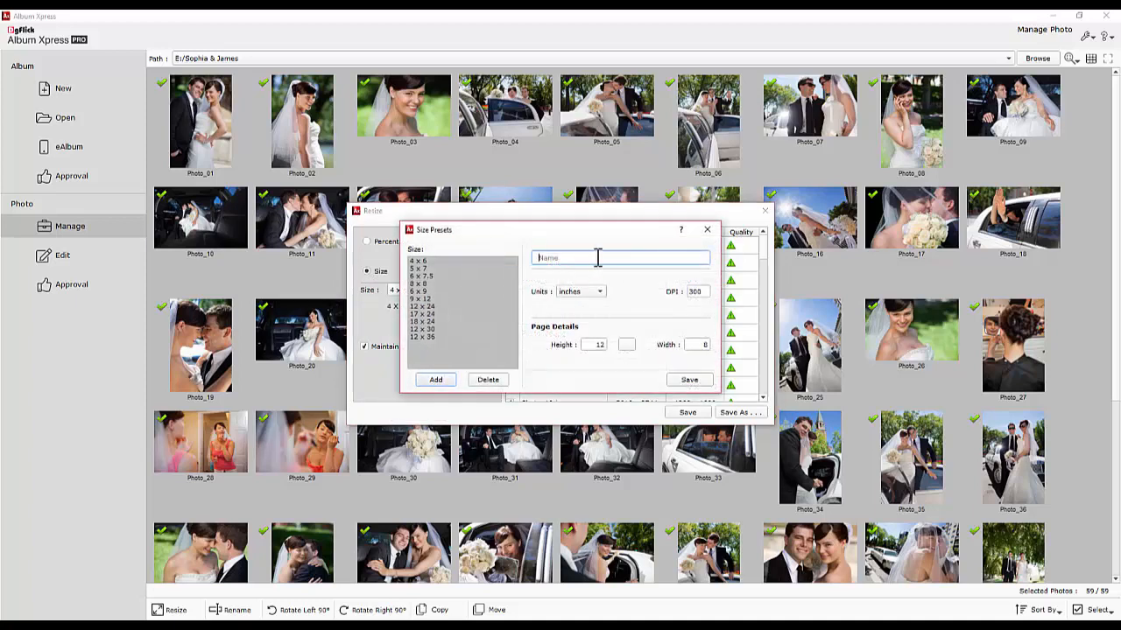
pyautogui.write('10 x10')
pyautogui.click(599, 291)
pyautogui.click(594, 296)
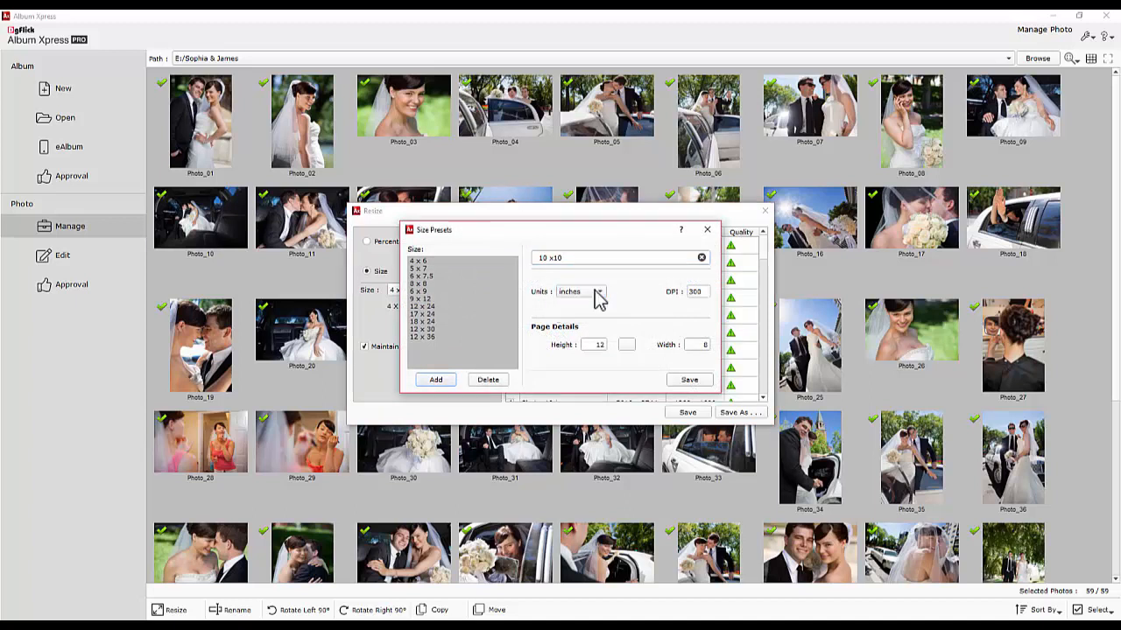
pyautogui.doubleClick(694, 291)
pyautogui.click(604, 345)
pyautogui.doubleClick(704, 345)
pyautogui.write('10')
pyautogui.click(689, 382)
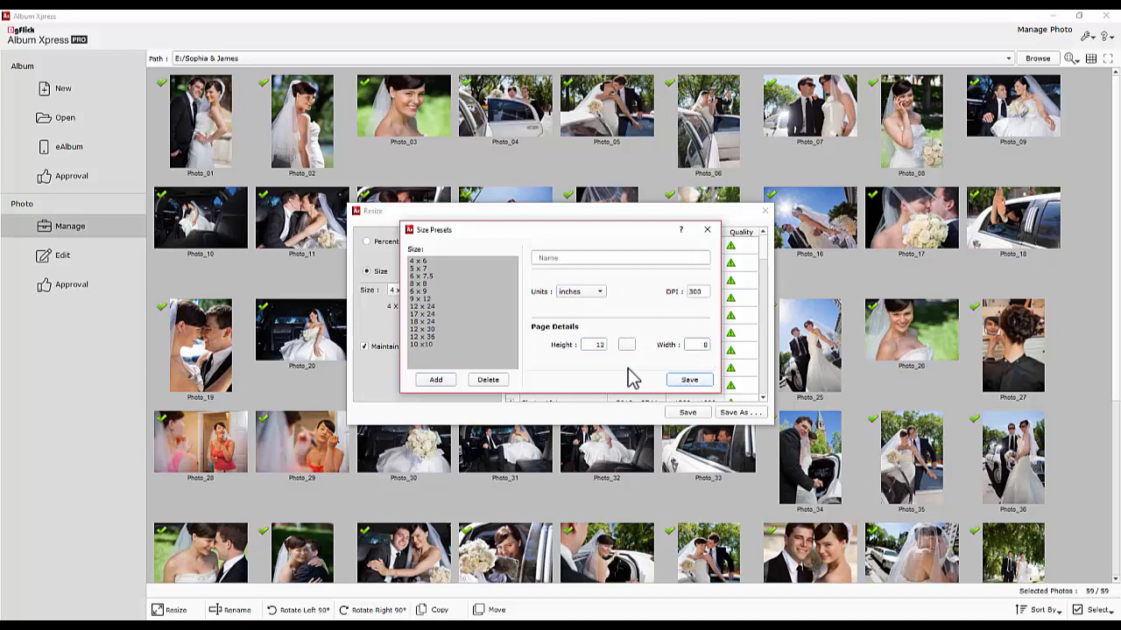
pyautogui.click(424, 345)
pyautogui.click(445, 381)
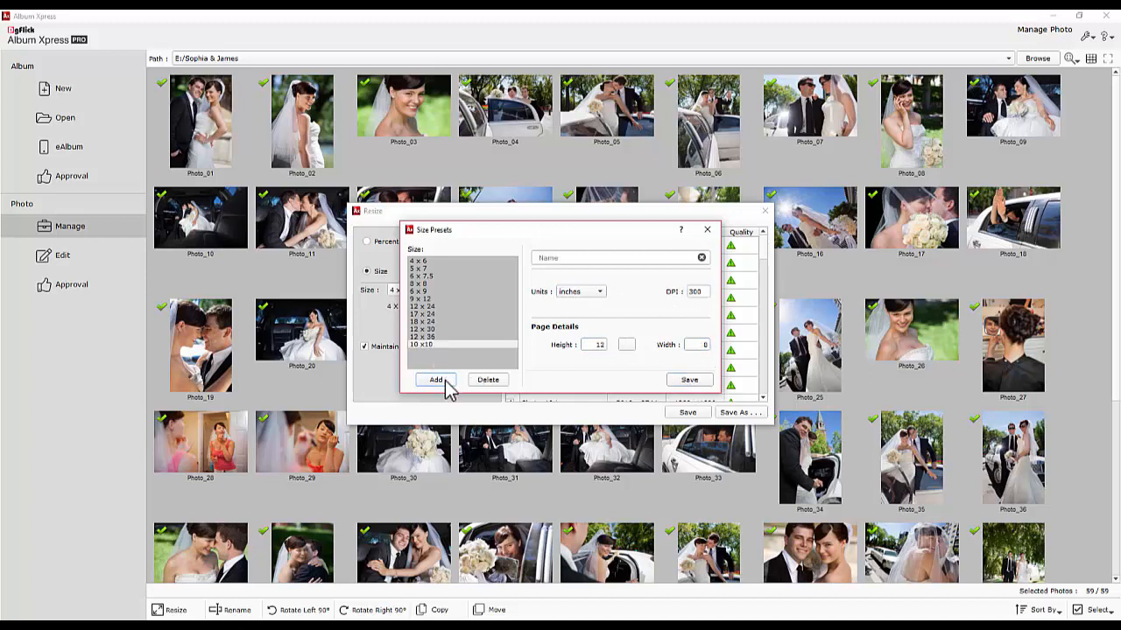
pyautogui.click(708, 230)
# Resize the selected photos to the custom 10 x10 preset with the aspect ratio maintained, and save
pyautogui.click(430, 291)
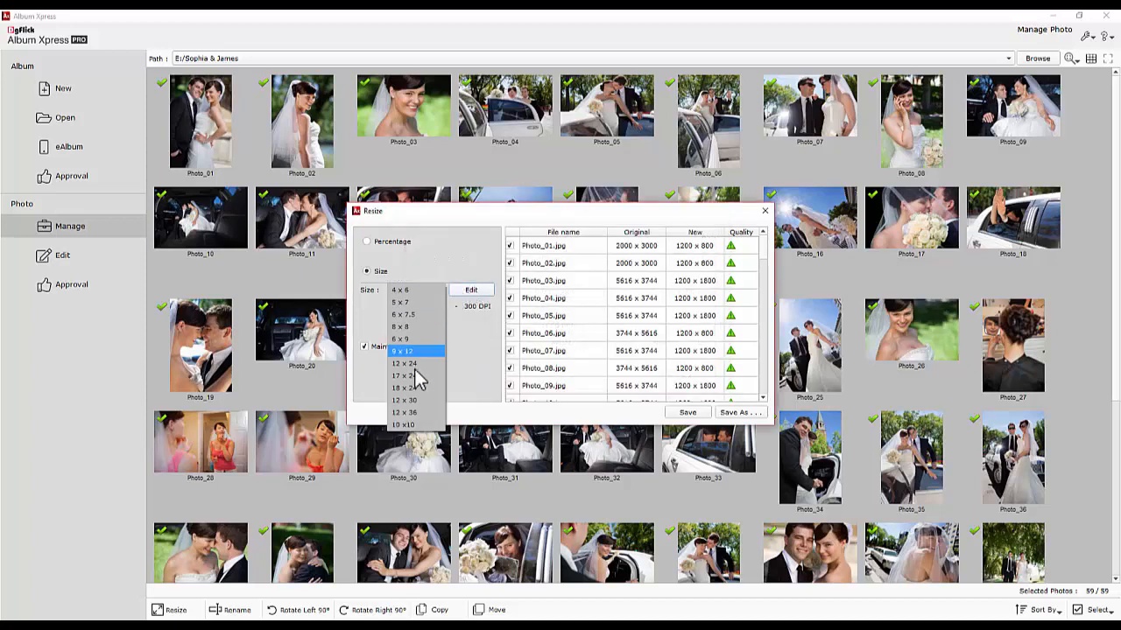
pyautogui.click(411, 425)
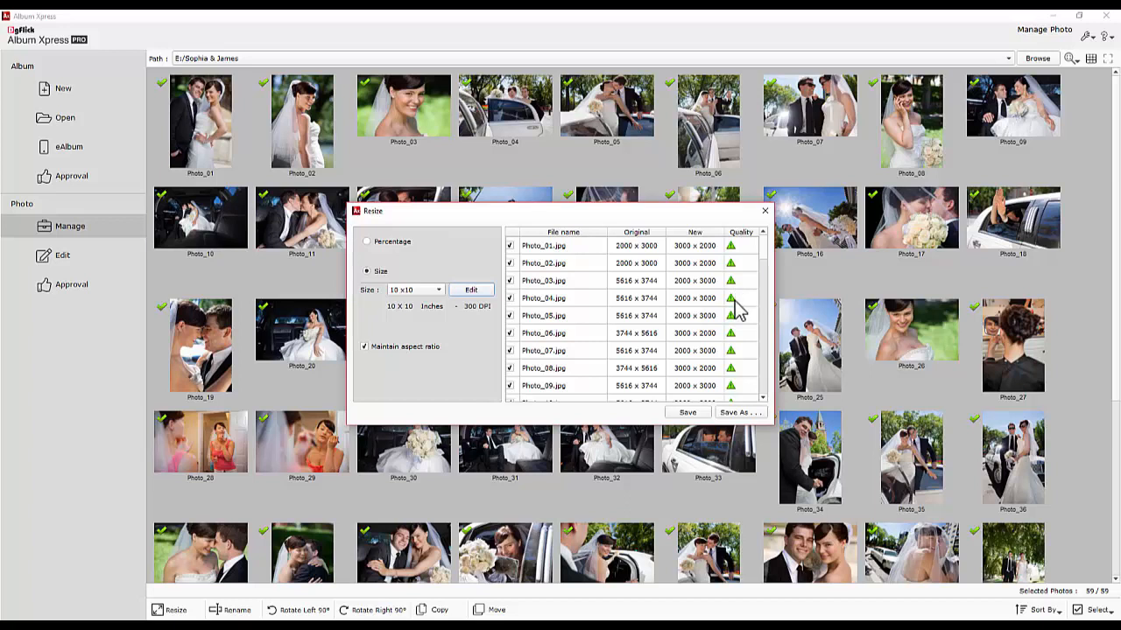
pyautogui.click(687, 412)
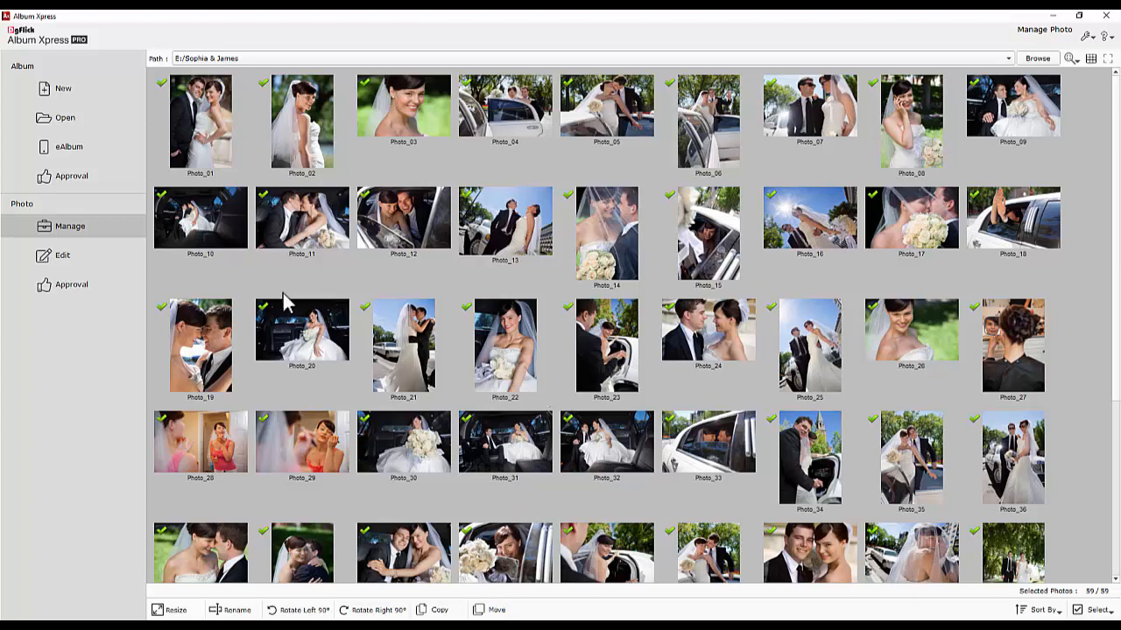
# Open the selected photos for enhancement and brighten the first one by raising the midpoint of its RGB curve
pyautogui.click(70, 260)
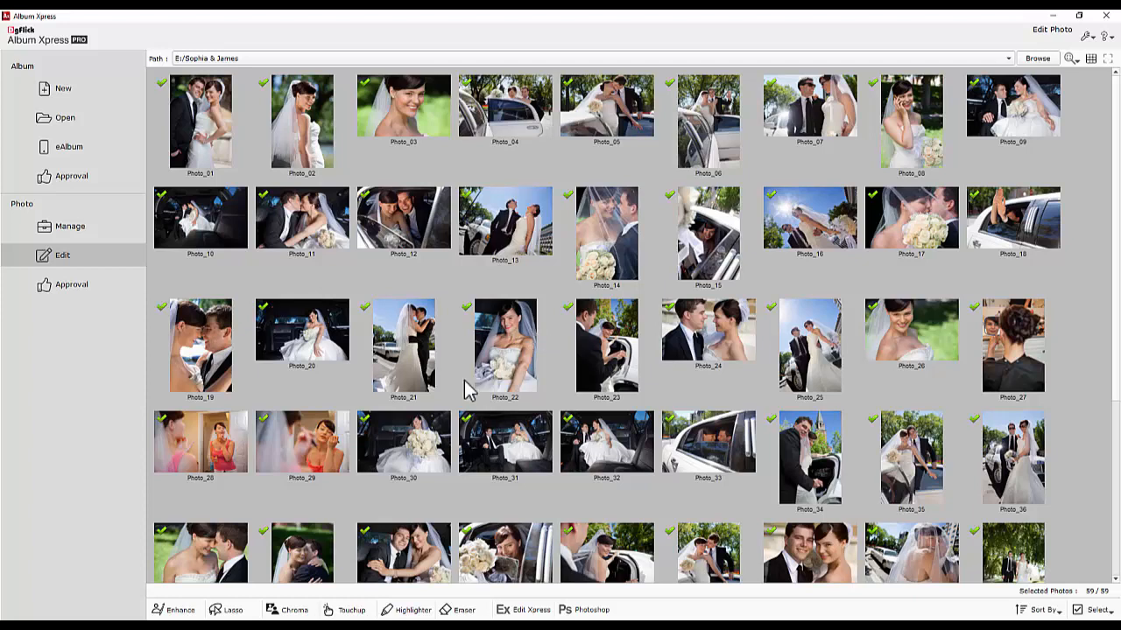
pyautogui.click(182, 611)
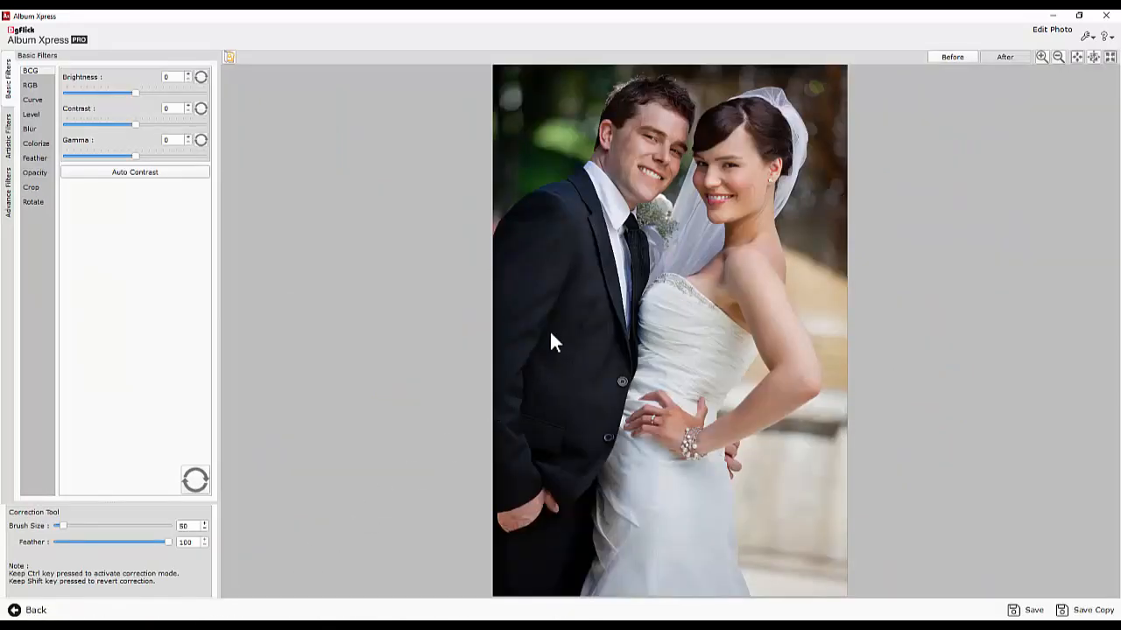
pyautogui.click(31, 71)
pyautogui.click(32, 86)
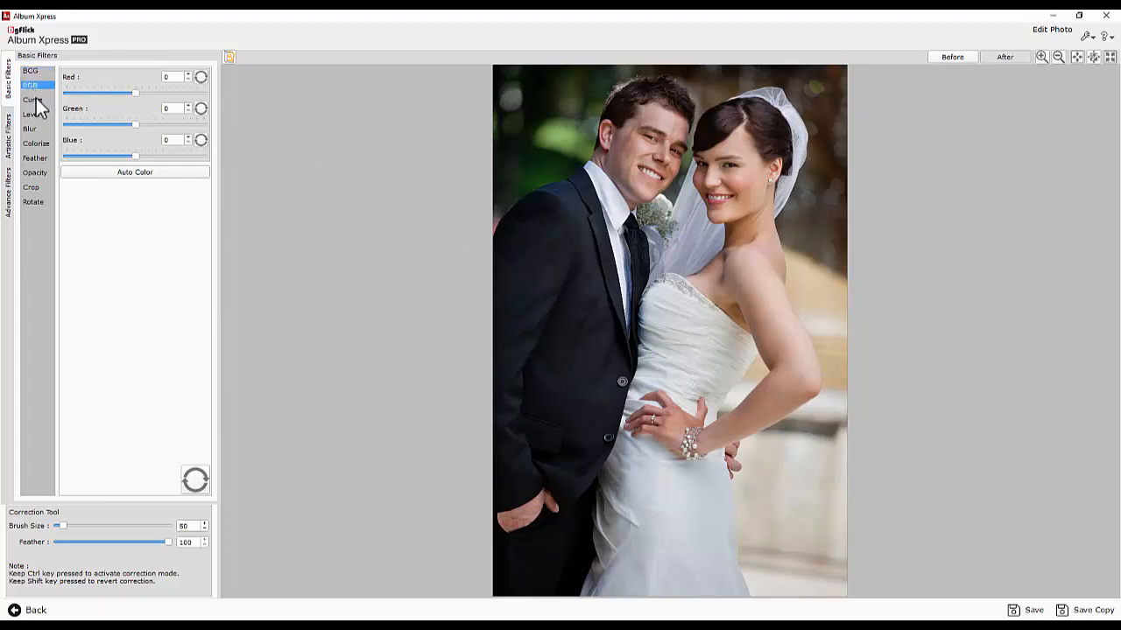
pyautogui.click(35, 101)
pyautogui.moveTo(136, 156); pyautogui.dragTo(137, 146)
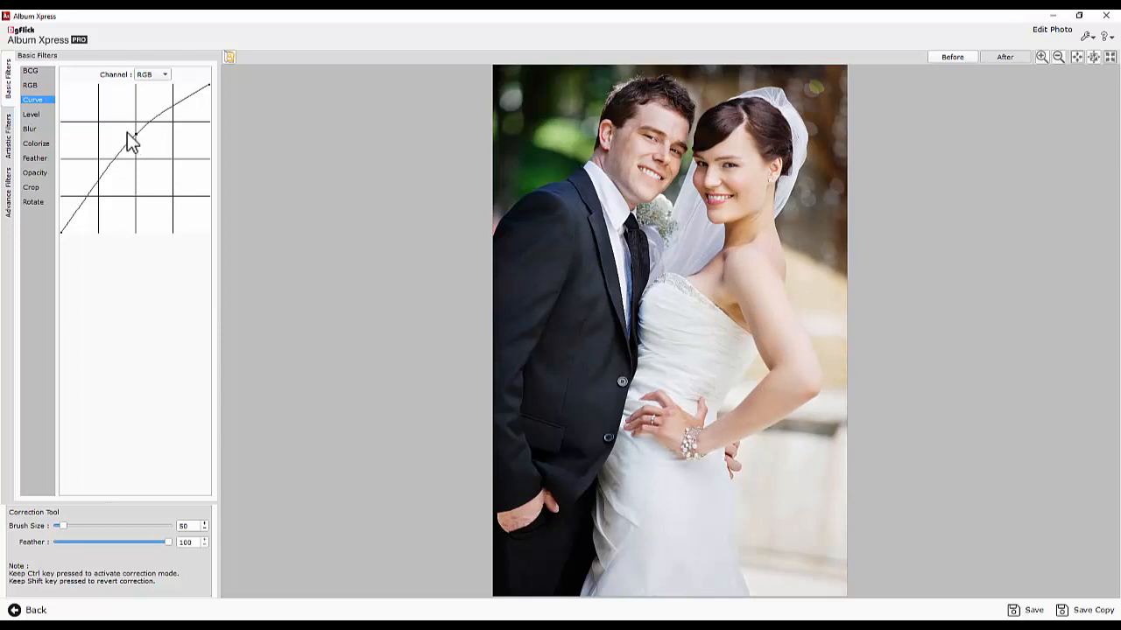
# Look through the Colorize, Blur, Feather, Opacity and Crop filters, and rotate the photo by an angle of -2
pyautogui.click(35, 146)
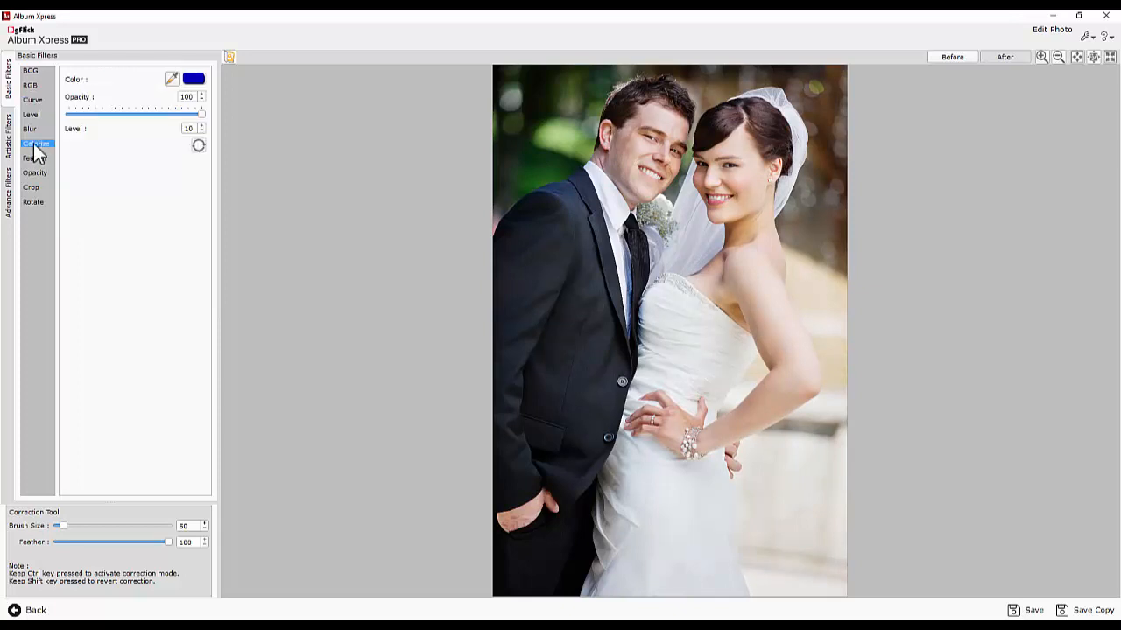
pyautogui.click(30, 130)
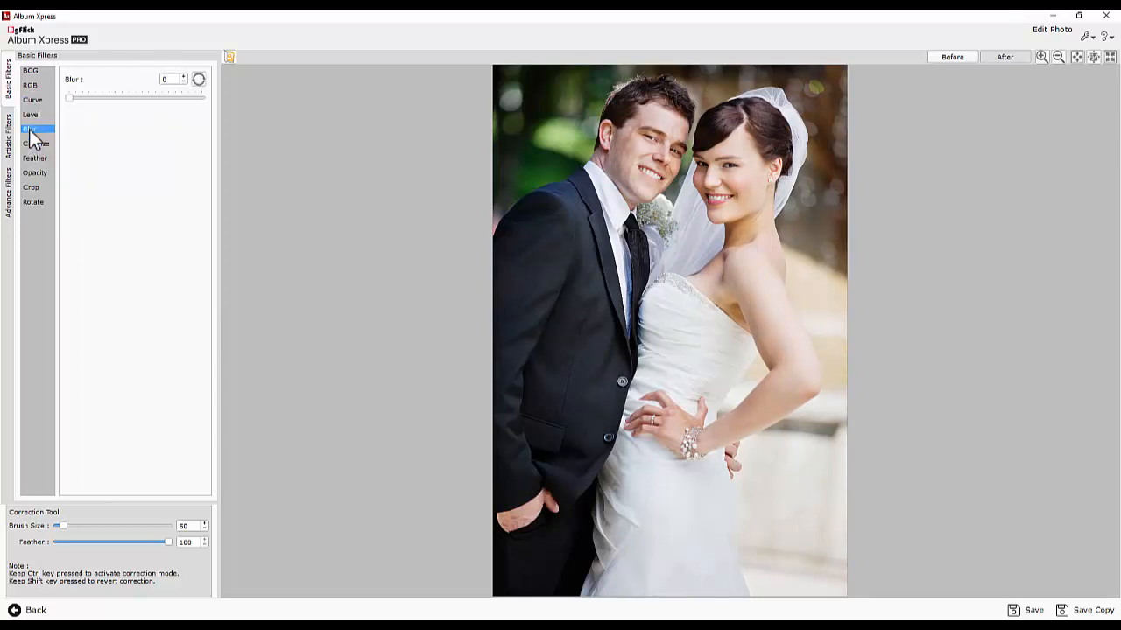
pyautogui.click(36, 159)
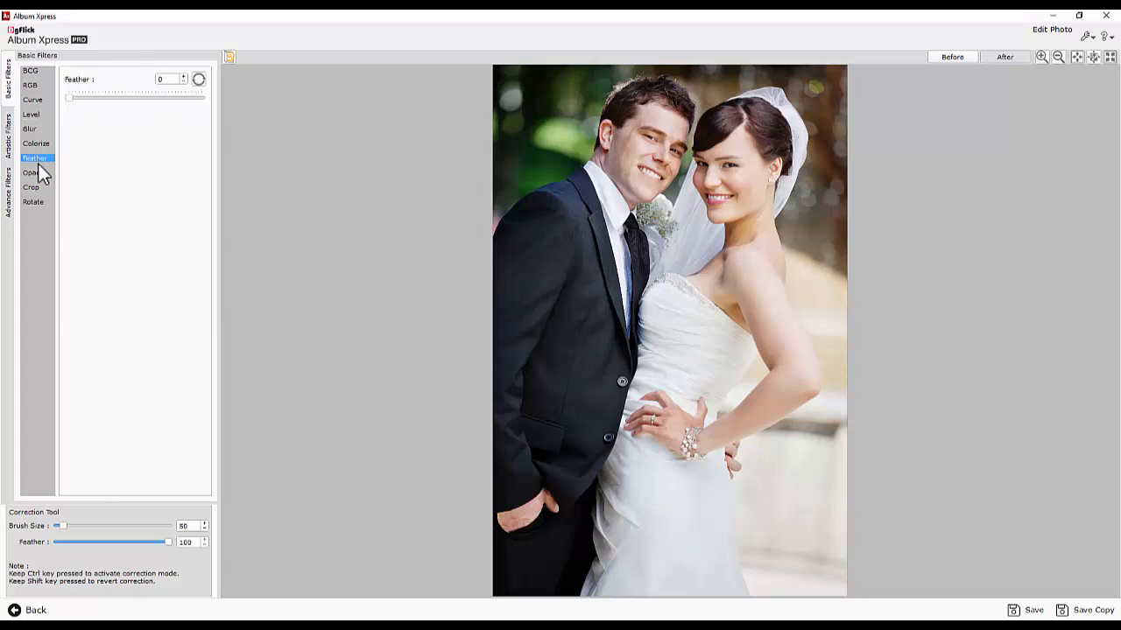
pyautogui.click(35, 173)
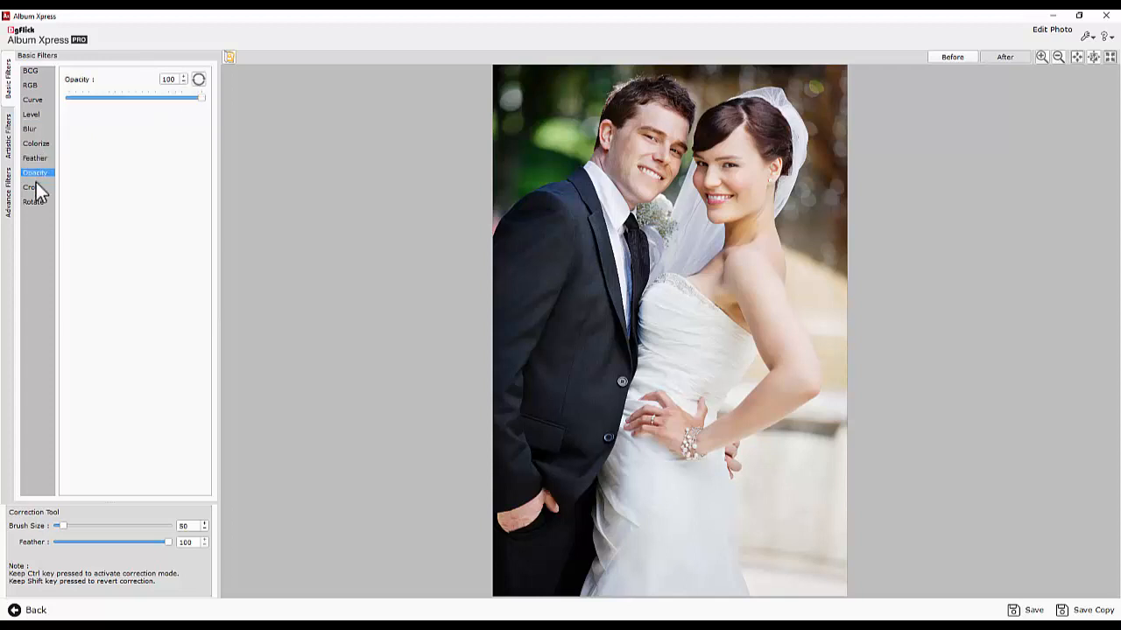
pyautogui.click(32, 190)
pyautogui.click(35, 204)
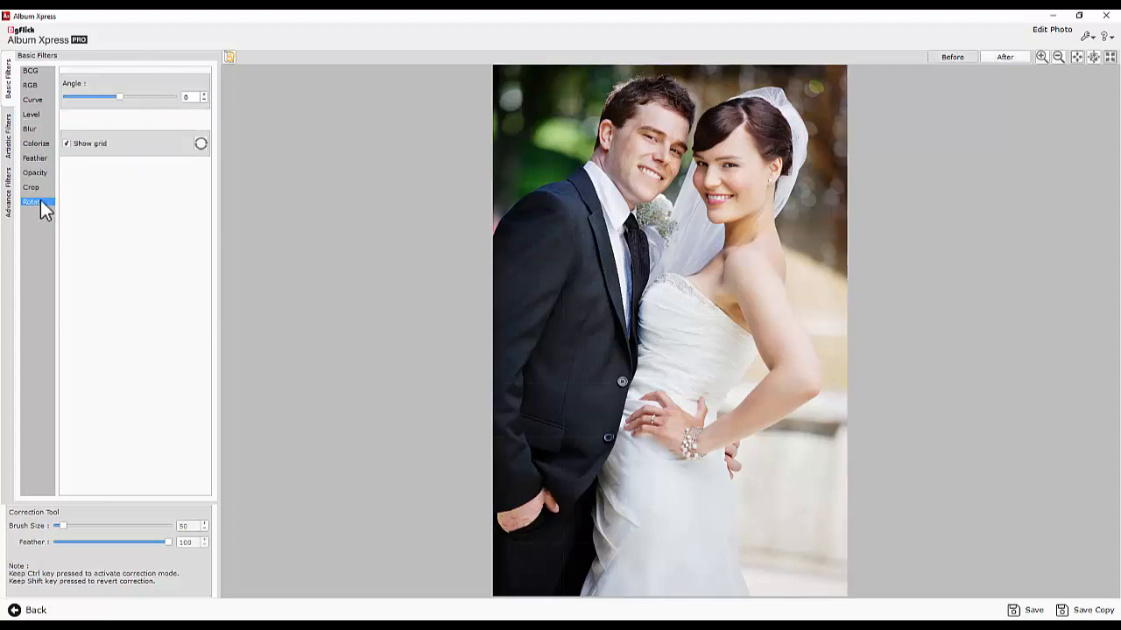
pyautogui.click(122, 98)
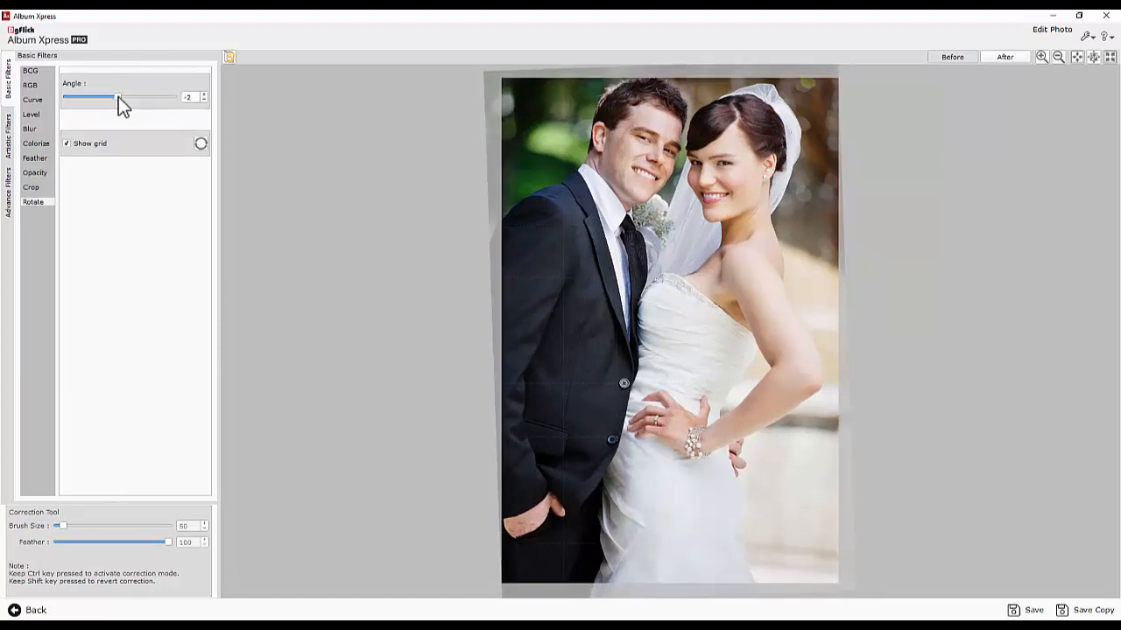
# Look through the artistic Ripple presets and the Advance Filters, and save the enhanced photo as a copy
pyautogui.click(9, 145)
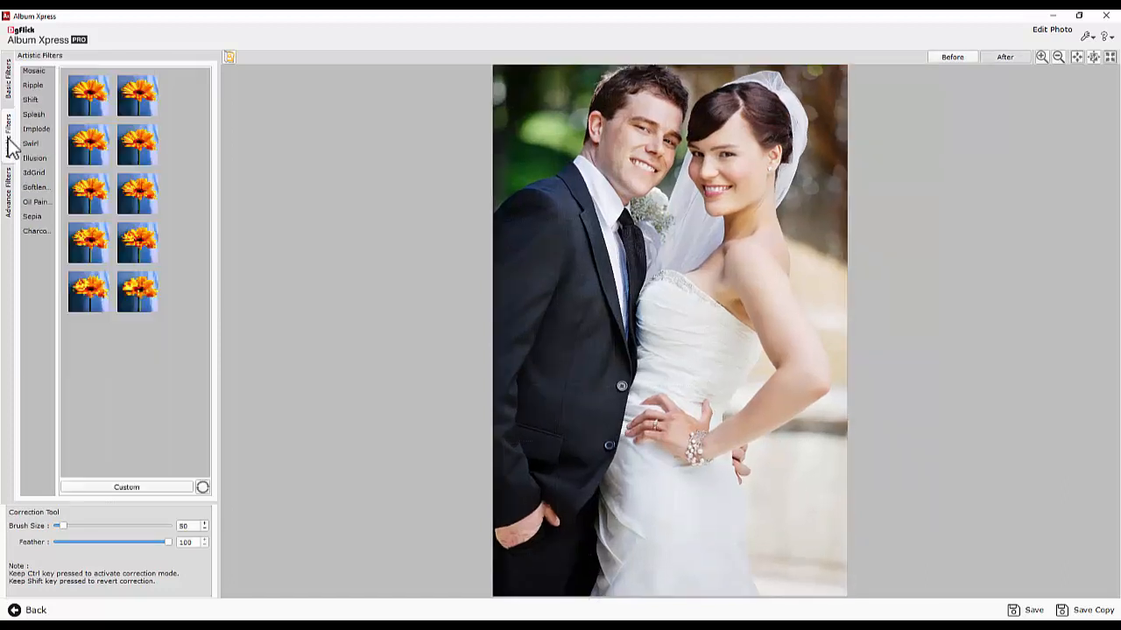
pyautogui.click(35, 86)
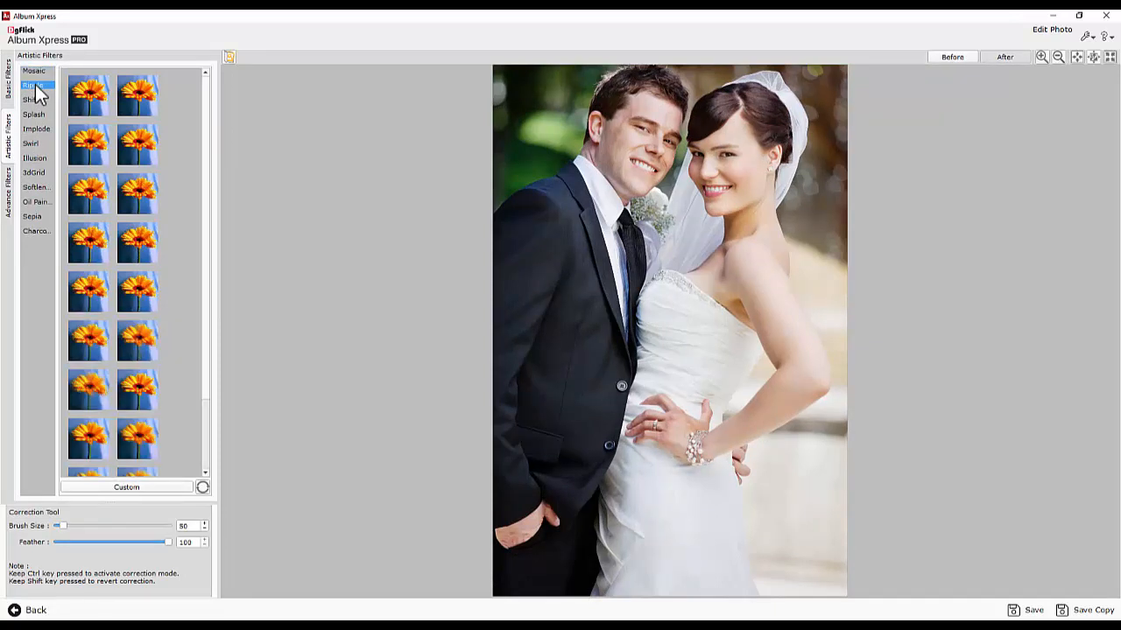
pyautogui.click(9, 188)
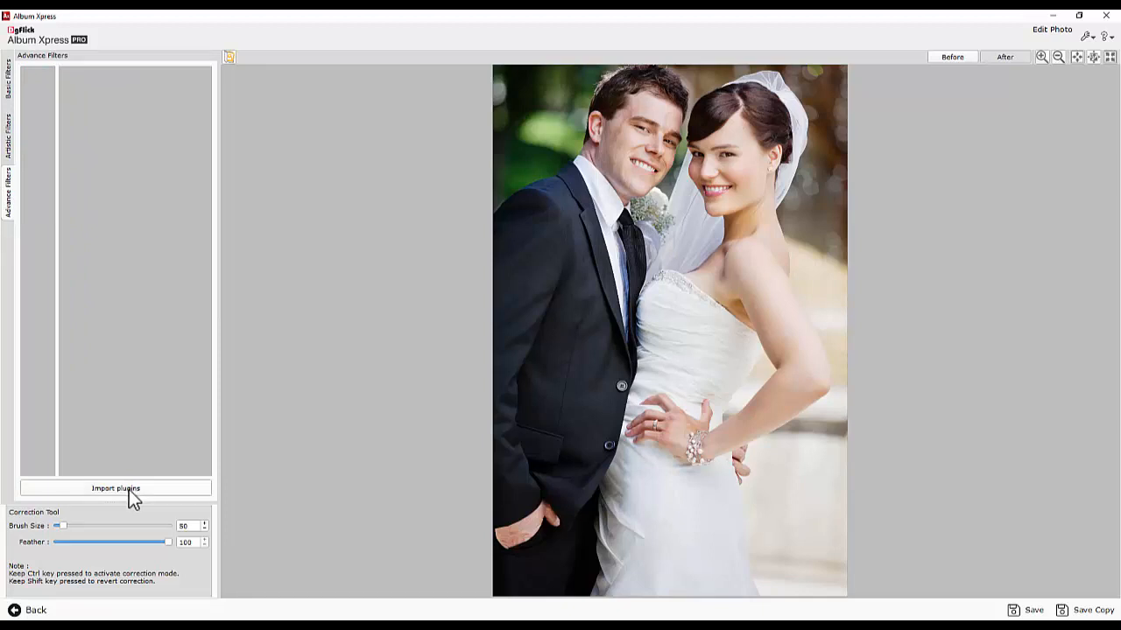
pyautogui.click(1101, 612)
pyautogui.click(539, 334)
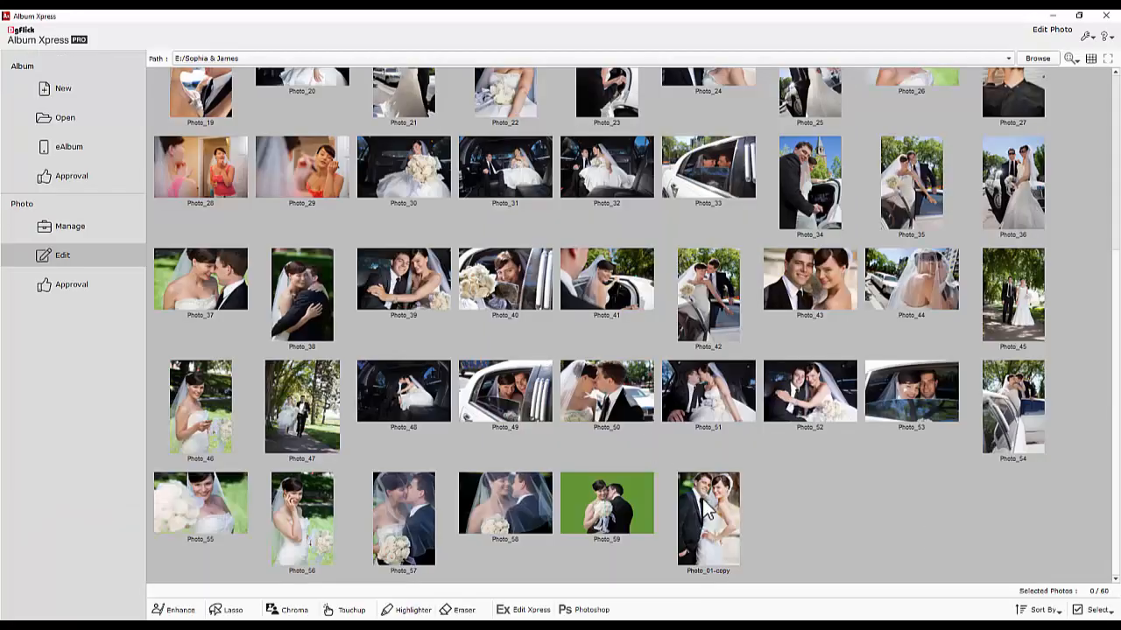
# Open Photo_13 for a Lasso cutout
pyautogui.scroll(3, 704, 506)
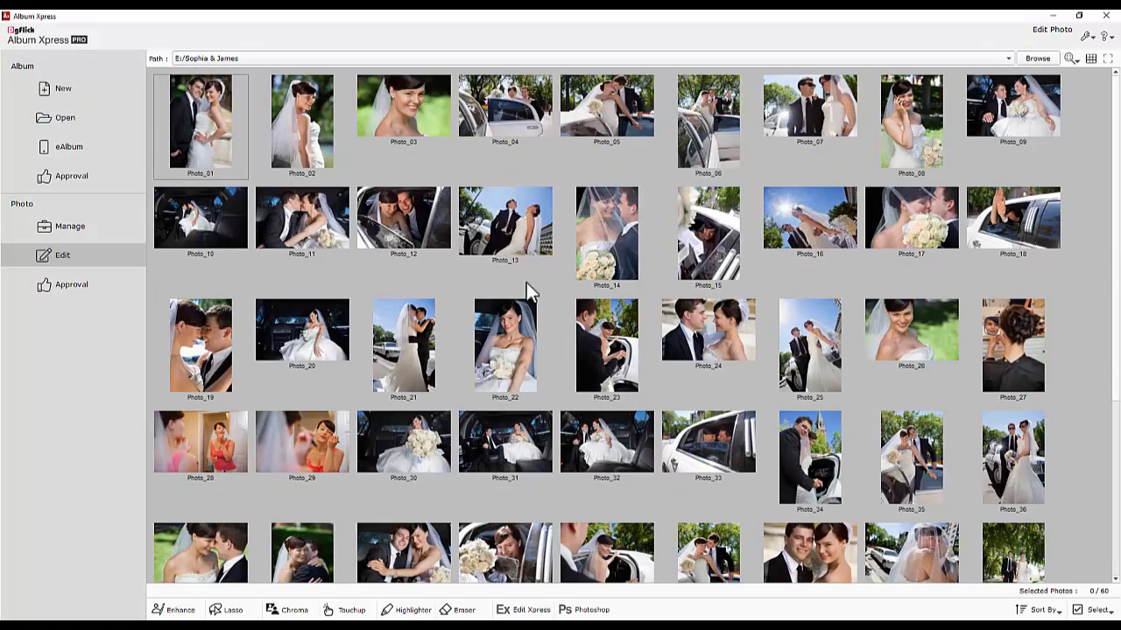
pyautogui.click(512, 231)
pyautogui.click(231, 610)
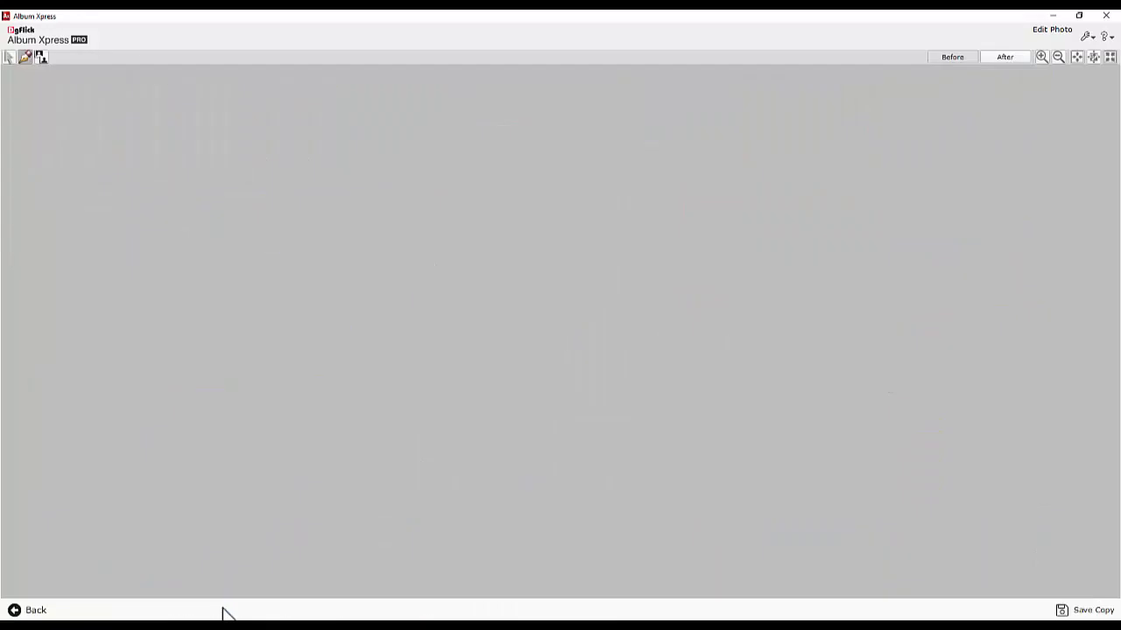
pyautogui.scroll(4, 478, 577)
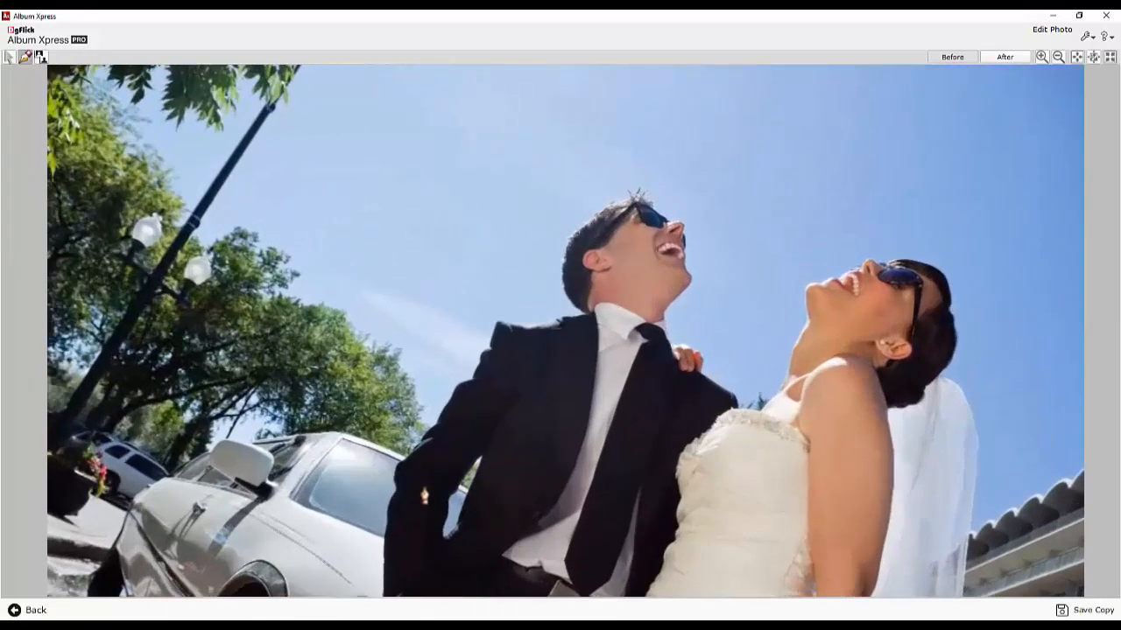
# Trace a lasso outline around the couple, following the groom's arm and head, the bride's face and hair, and her arm down to the bouquet
pyautogui.moveTo(478, 577); pyautogui.dragTo(482, 188)
pyautogui.click(476, 563)
pyautogui.click(538, 471)
pyautogui.moveTo(613, 140); pyautogui.dragTo(298, 534)
pyautogui.click(386, 450)
pyautogui.moveTo(560, 114); pyautogui.dragTo(380, 598)
pyautogui.click(447, 408)
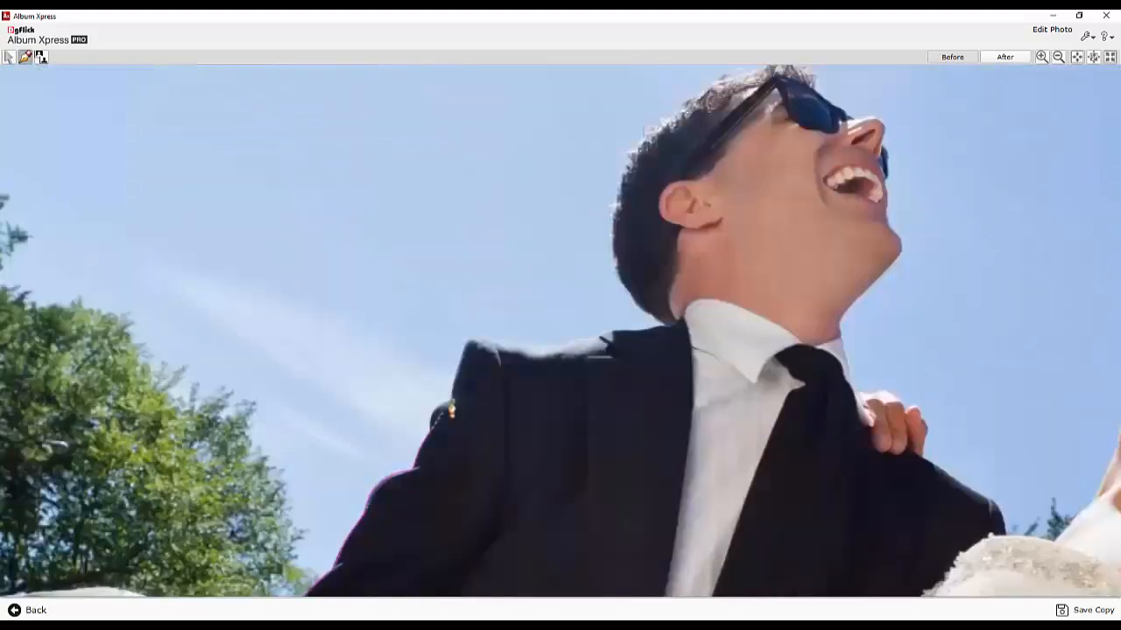
pyautogui.moveTo(447, 408); pyautogui.dragTo(386, 525)
pyautogui.click(689, 170)
pyautogui.click(835, 392)
pyautogui.moveTo(835, 406); pyautogui.dragTo(657, 66)
pyautogui.click(815, 304)
pyautogui.moveTo(815, 305); pyautogui.dragTo(480, 597)
pyautogui.click(720, 312)
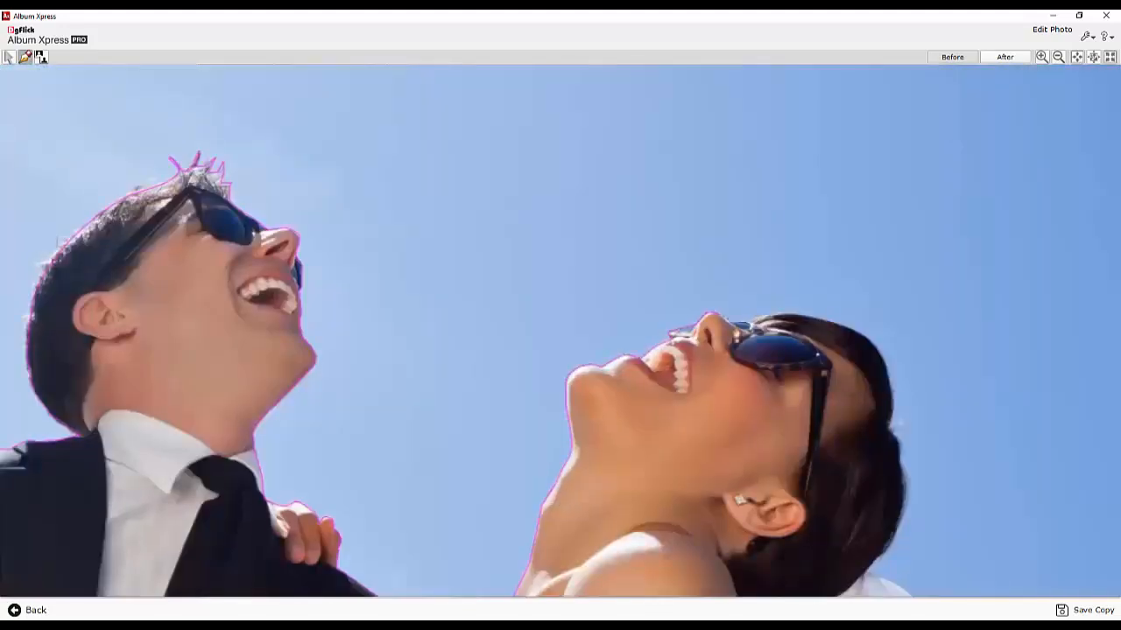
pyautogui.click(786, 316)
pyautogui.moveTo(786, 525); pyautogui.dragTo(761, 262)
pyautogui.click(770, 408)
pyautogui.moveTo(770, 560); pyautogui.dragTo(613, 79)
pyautogui.click(613, 517)
pyautogui.moveTo(263, 350); pyautogui.dragTo(788, 350)
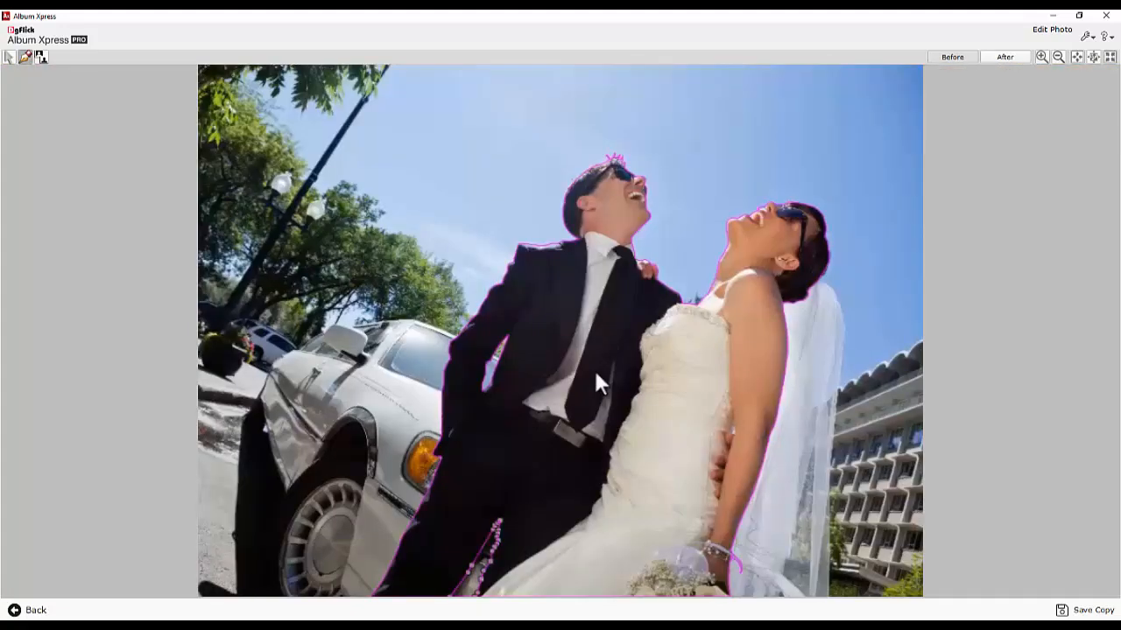
# Cut the gap beneath the groom's arm out of the lasso selection, preview the cutout, and save it as a copy
pyautogui.click(492, 359)
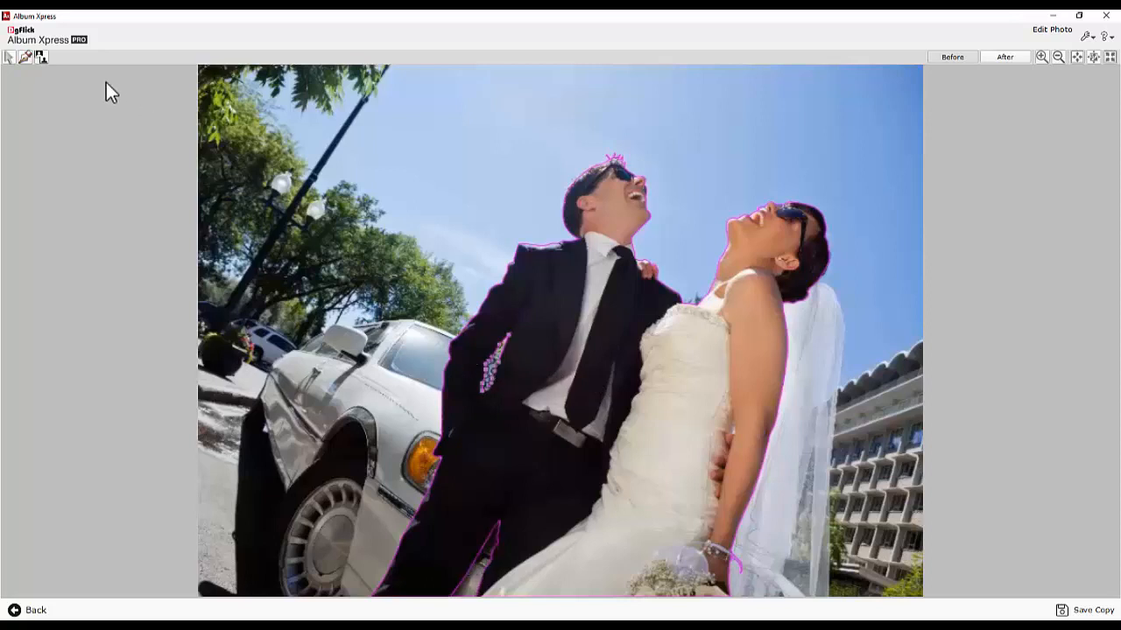
pyautogui.click(40, 58)
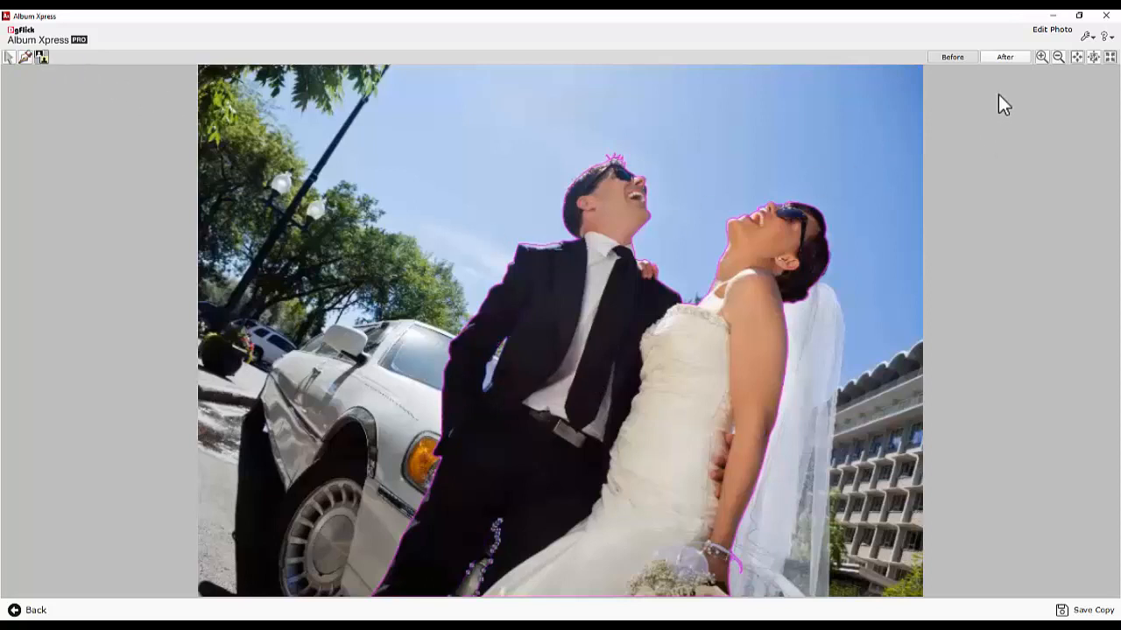
pyautogui.click(1005, 56)
pyautogui.click(1084, 610)
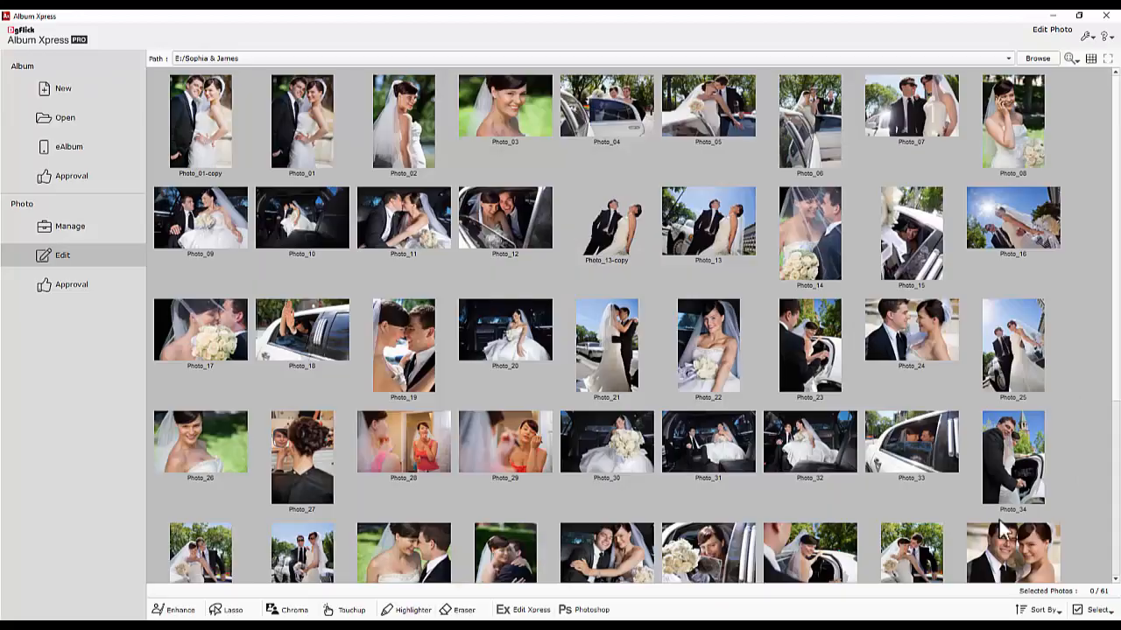
# Remove the green background of Photo_59 with Chroma by sampling the green, and save the result as a copy
pyautogui.scroll(-5, 1088, 350)
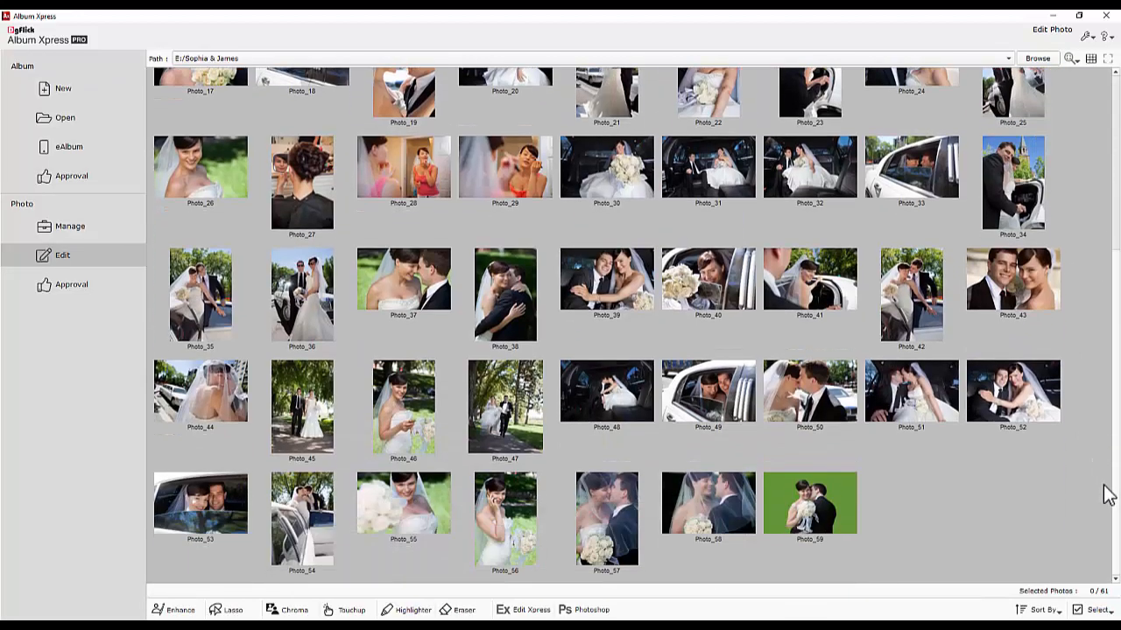
pyautogui.click(792, 495)
pyautogui.click(292, 609)
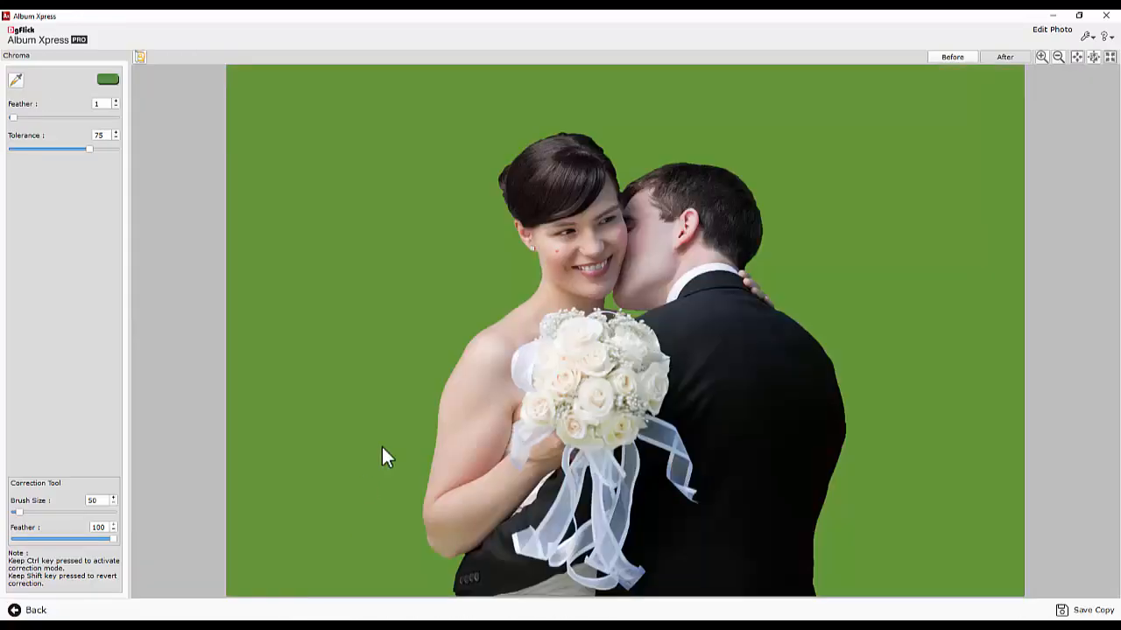
pyautogui.click(15, 80)
pyautogui.click(511, 144)
pyautogui.click(1083, 610)
# Retouch the red spot on the bride's cheek in Photo_59-copy using Touchup with a slightly larger brush, and save the photo
pyautogui.click(908, 527)
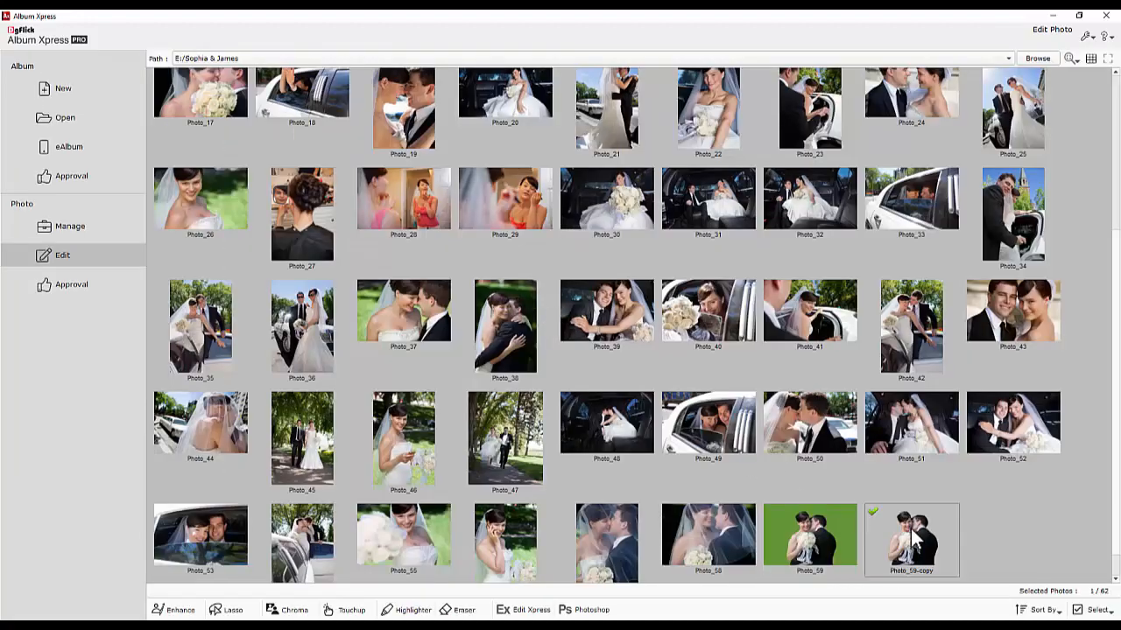
pyautogui.click(346, 610)
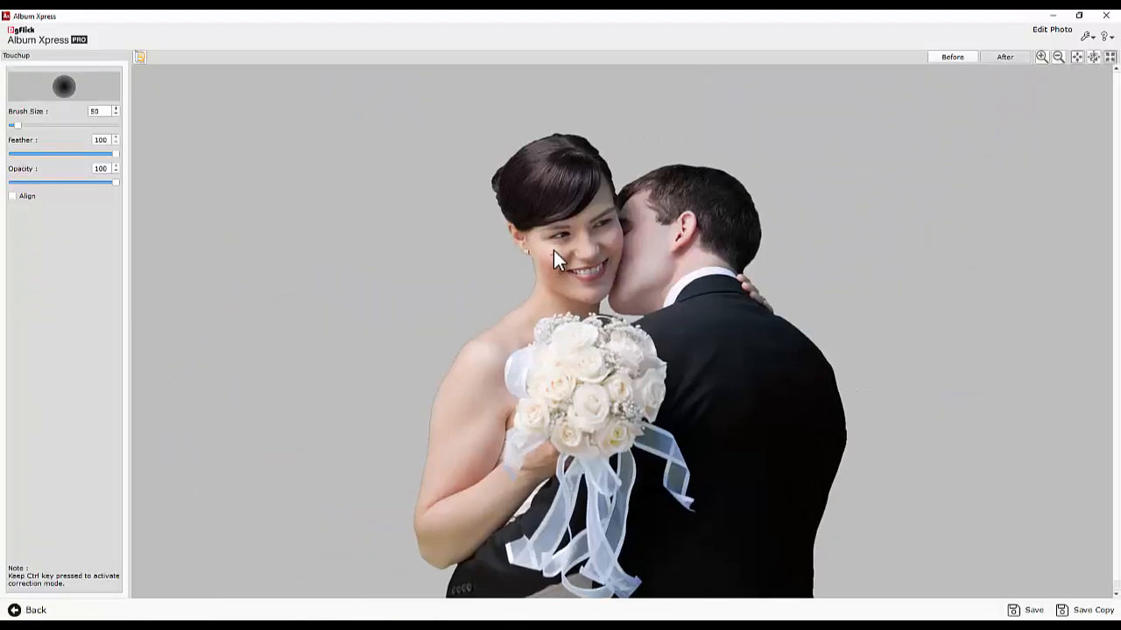
pyautogui.scroll(5, 554, 250)
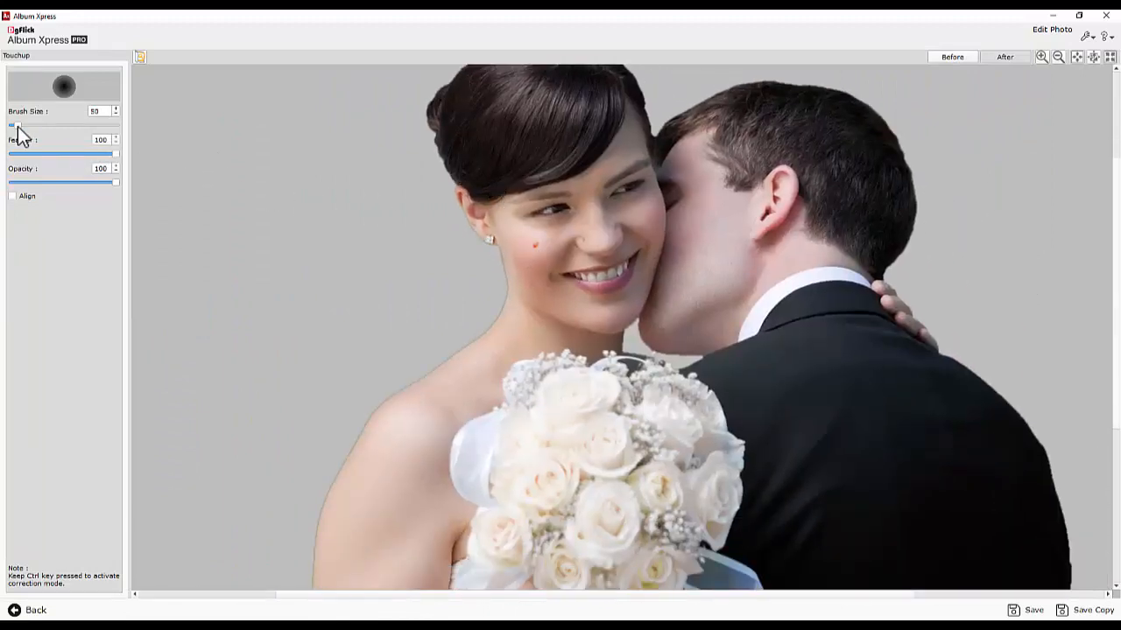
pyautogui.moveTo(18, 125); pyautogui.dragTo(21, 126)
pyautogui.press('ctrl')
pyautogui.keyDown('ctrl'); pyautogui.click(541, 247); pyautogui.keyUp('ctrl')
pyautogui.click(1032, 611)
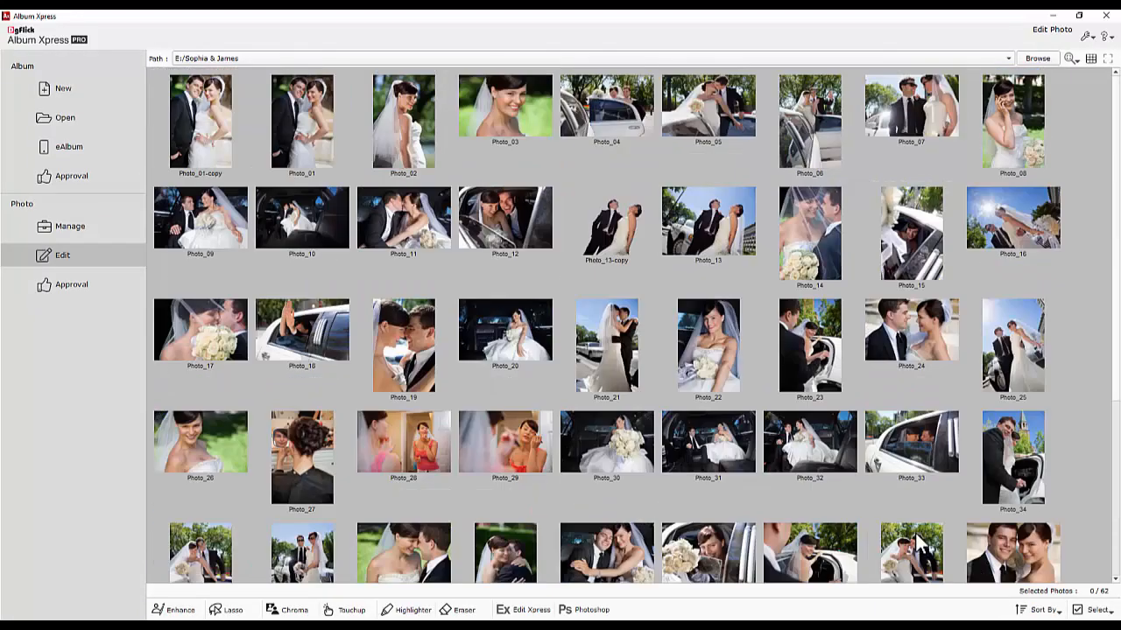
# Restore colour to the bride and her veil in Photo_02 using Highlighter with brush size 102, and save a copy
pyautogui.click(408, 130)
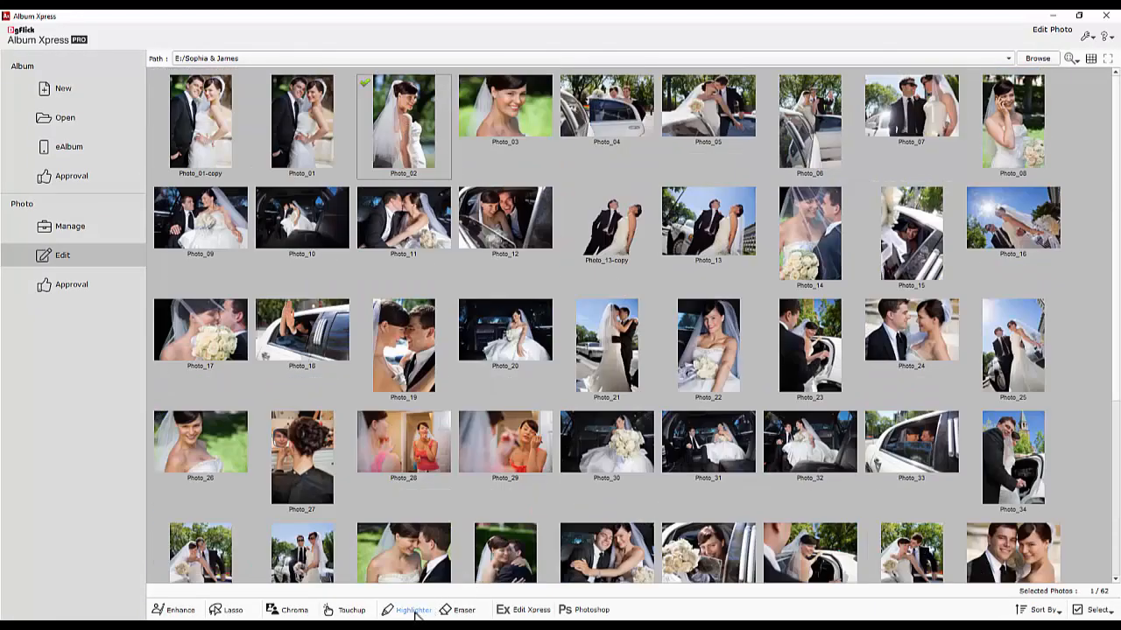
pyautogui.click(412, 611)
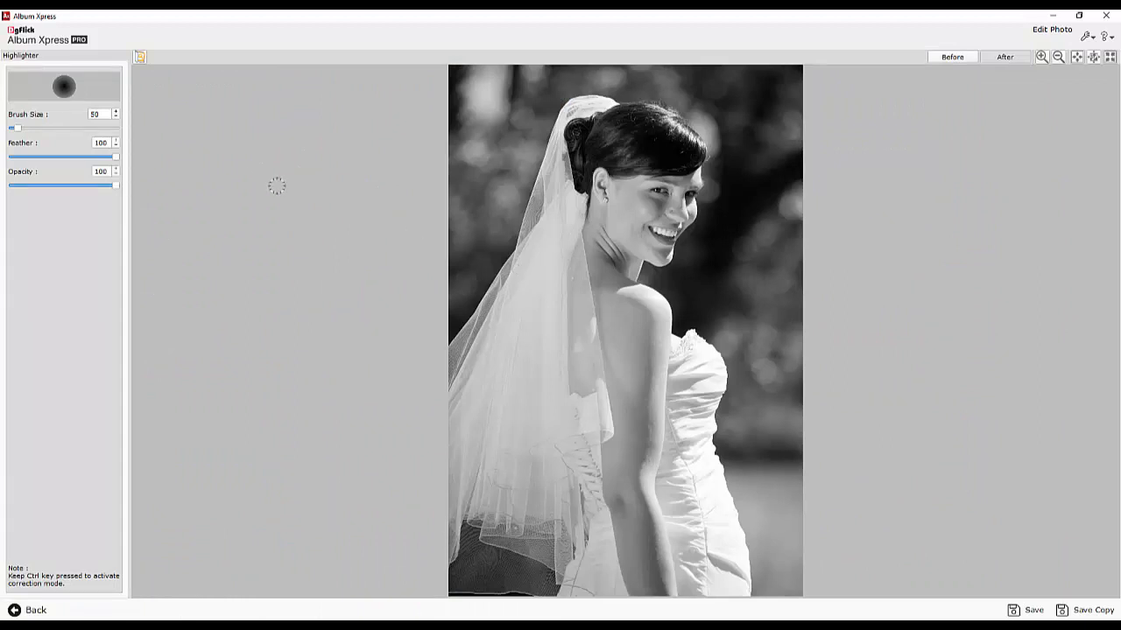
pyautogui.moveTo(25, 130); pyautogui.dragTo(54, 131)
pyautogui.moveTo(623, 171)
pyautogui.mouseDown()
pyautogui.moveTo(622, 158)
pyautogui.moveTo(669, 151)
pyautogui.moveTo(617, 193)
pyautogui.moveTo(652, 238)
pyautogui.moveTo(632, 381)
pyautogui.moveTo(698, 391)
pyautogui.moveTo(697, 492)
pyautogui.moveTo(720, 581)
pyautogui.mouseUp()
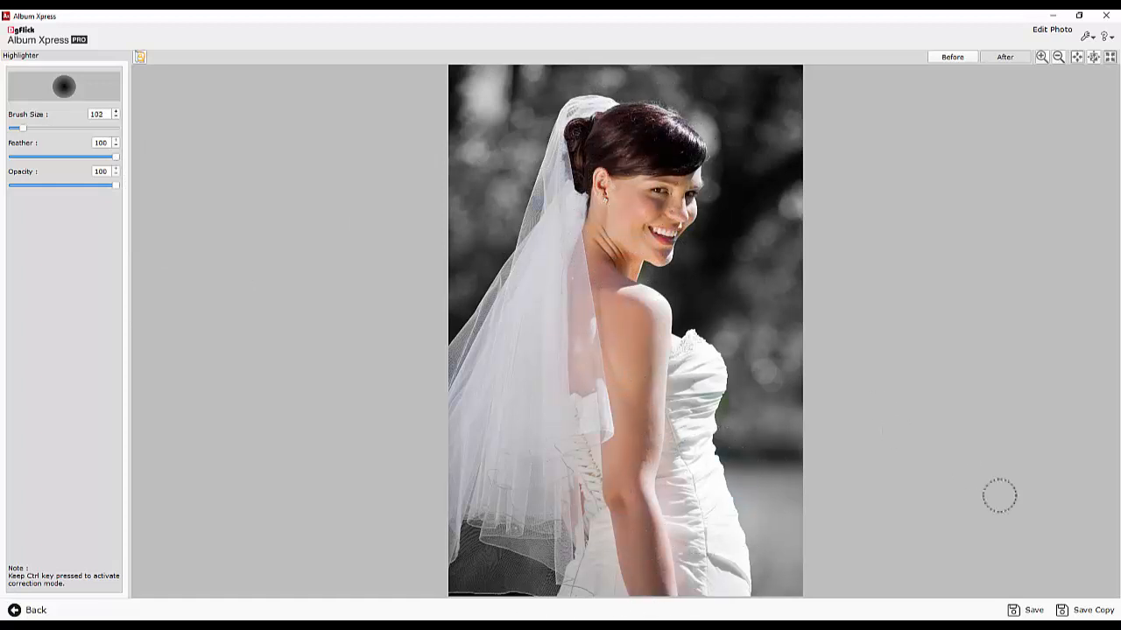
pyautogui.click(1085, 610)
pyautogui.click(536, 333)
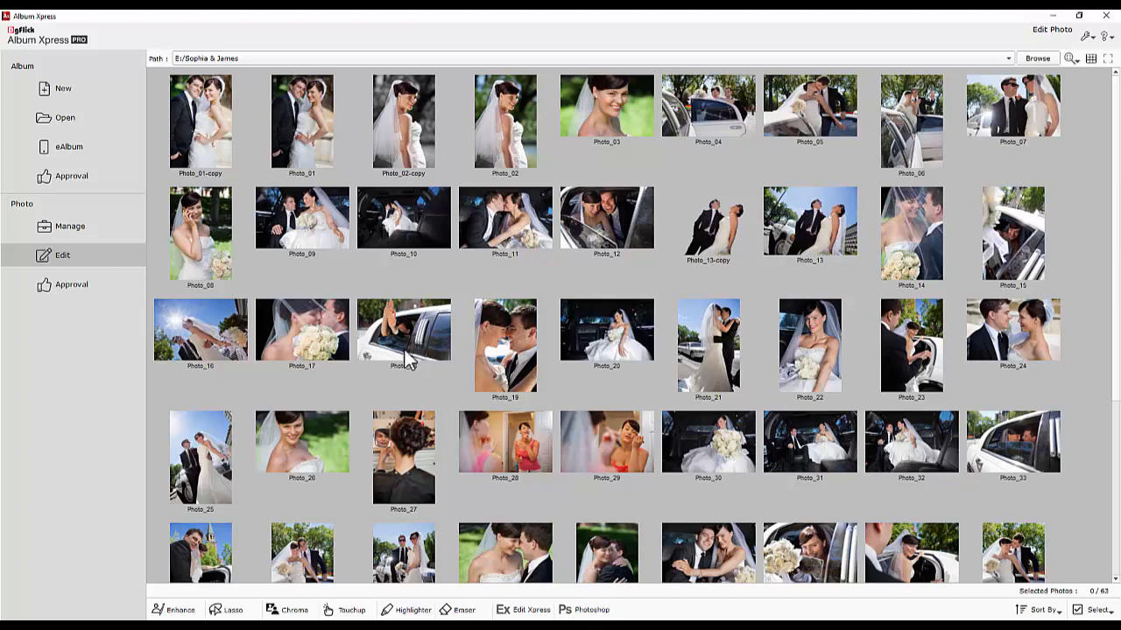
# Select all photos for photo approval and export them with a tiled "Approval" text watermark, opacity 25 and rotation 43
pyautogui.click(78, 287)
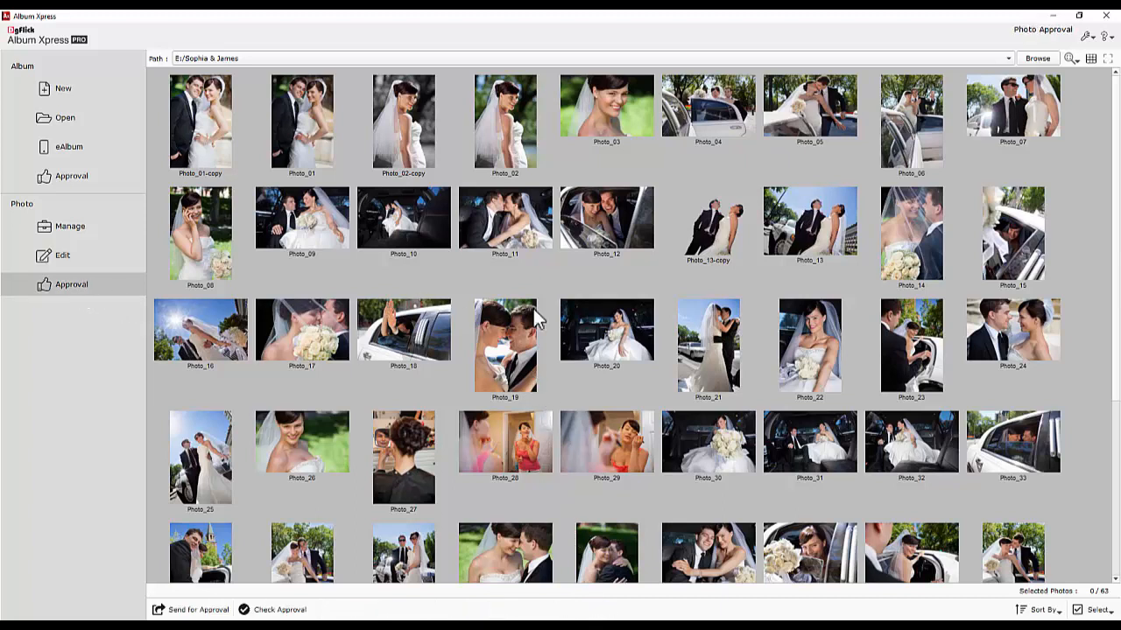
pyautogui.click(1096, 610)
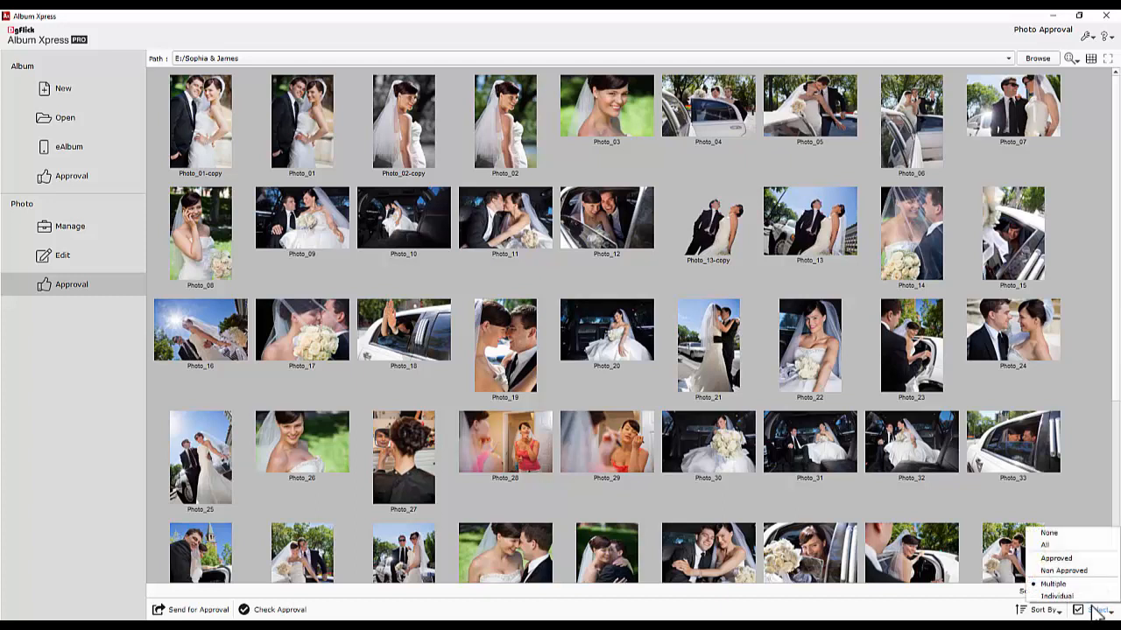
pyautogui.click(1060, 559)
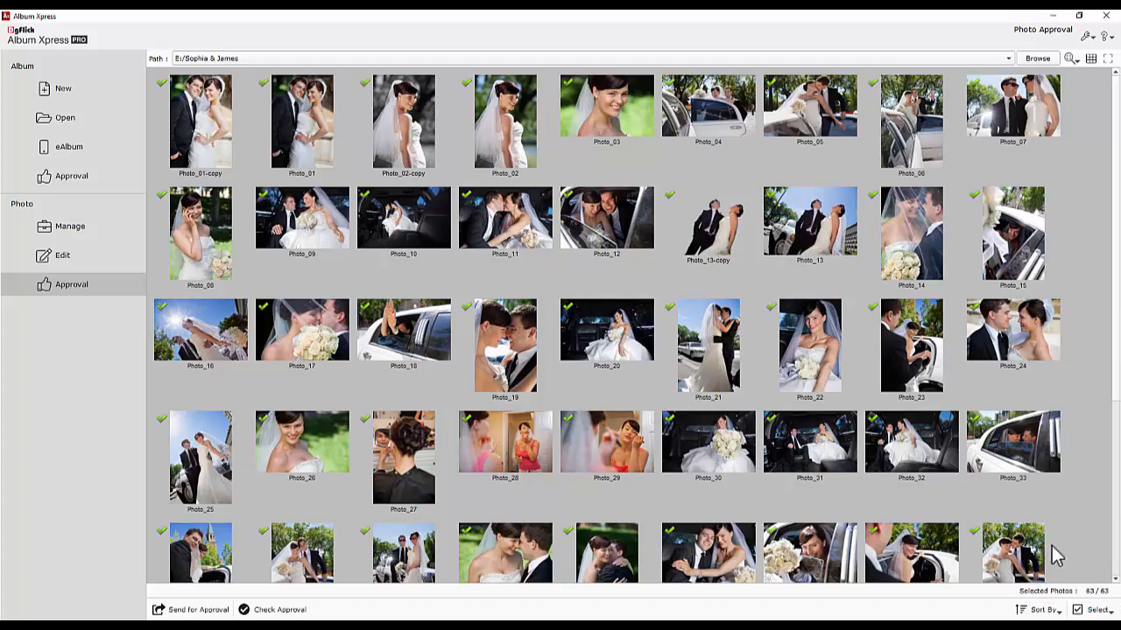
pyautogui.click(194, 610)
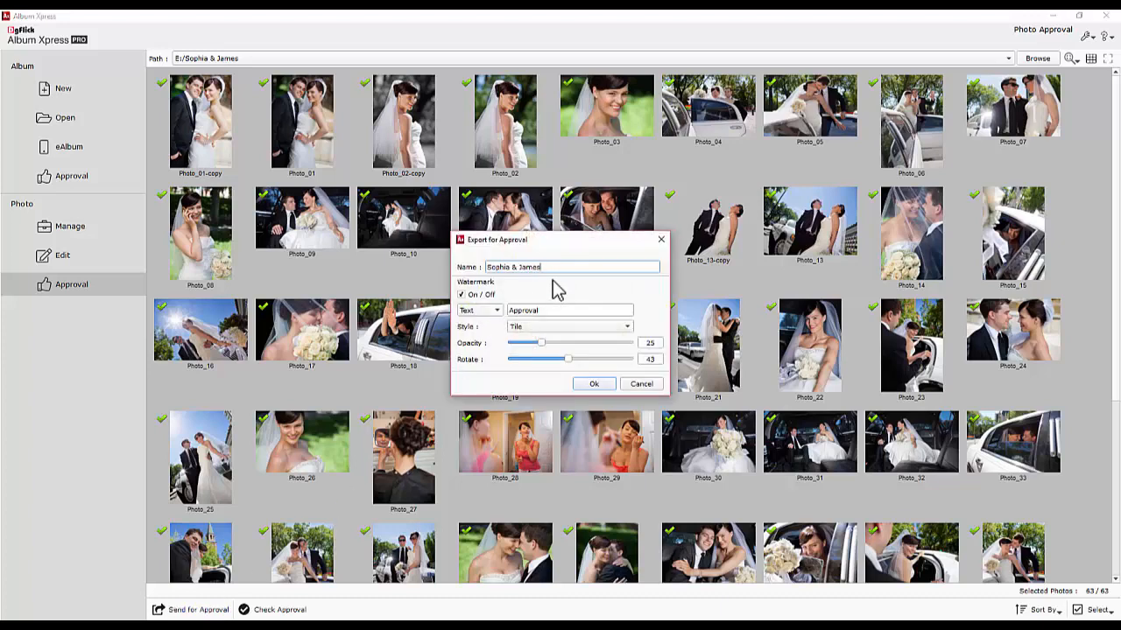
pyautogui.doubleClick(516, 311)
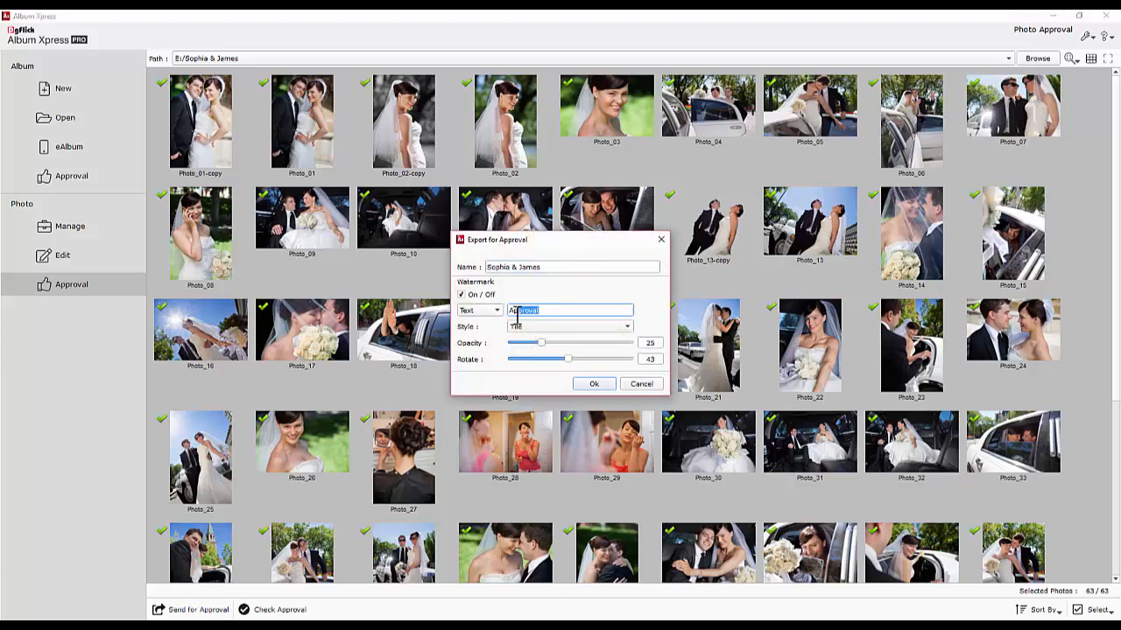
pyautogui.click(596, 385)
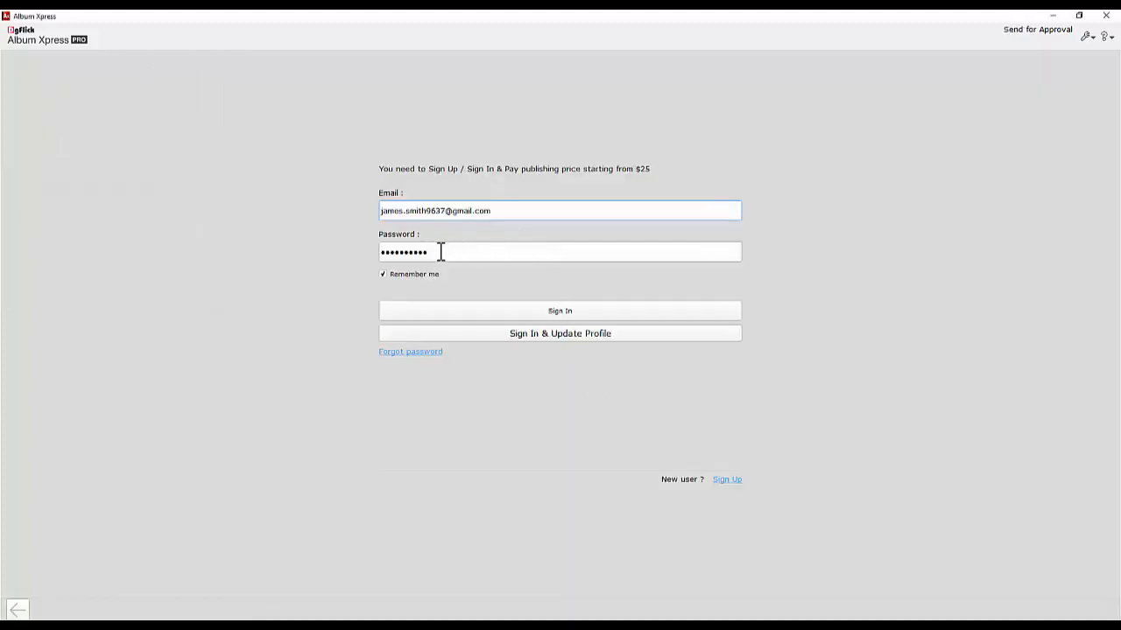
# Sign in with the saved account credentials and pay the $25 publishing fee to send the photos for approval
pyautogui.click(441, 252)
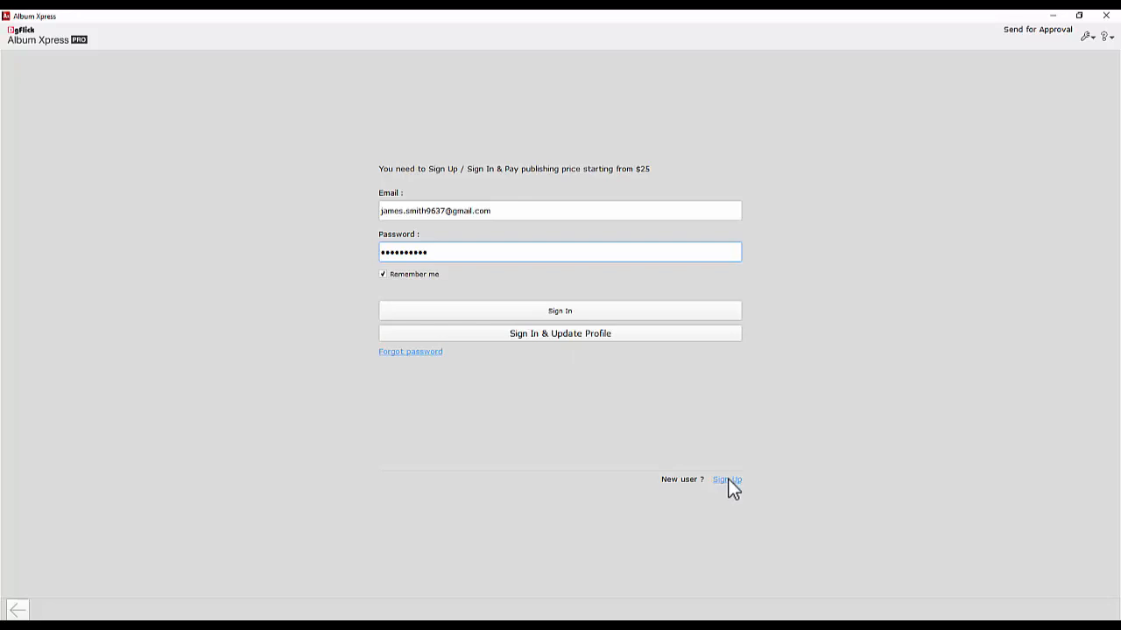
pyautogui.click(558, 310)
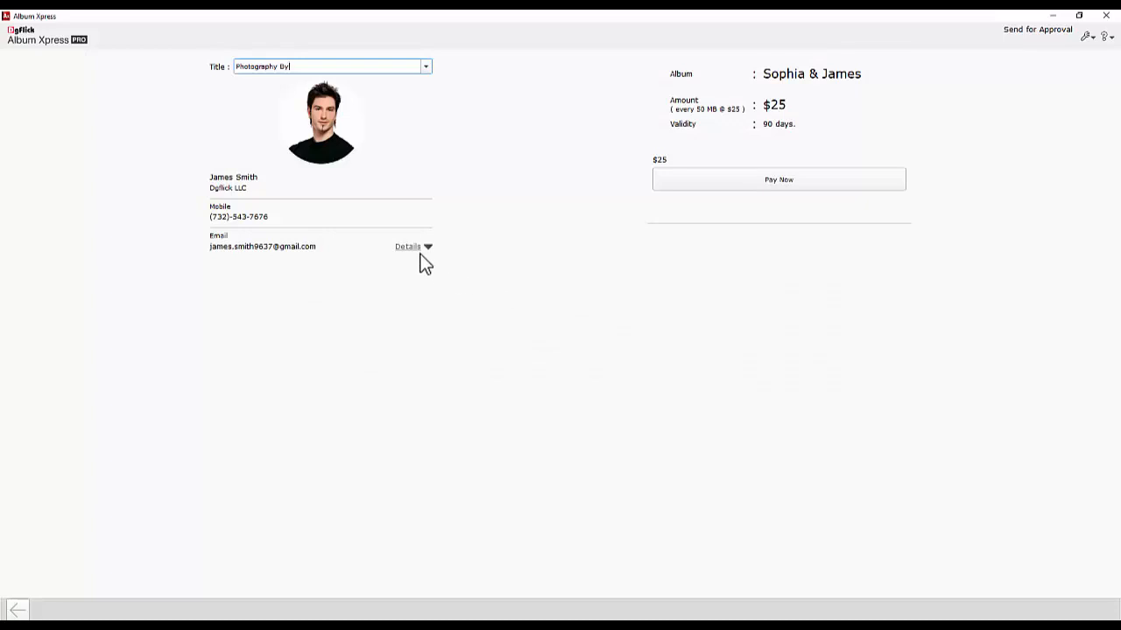
pyautogui.click(419, 254)
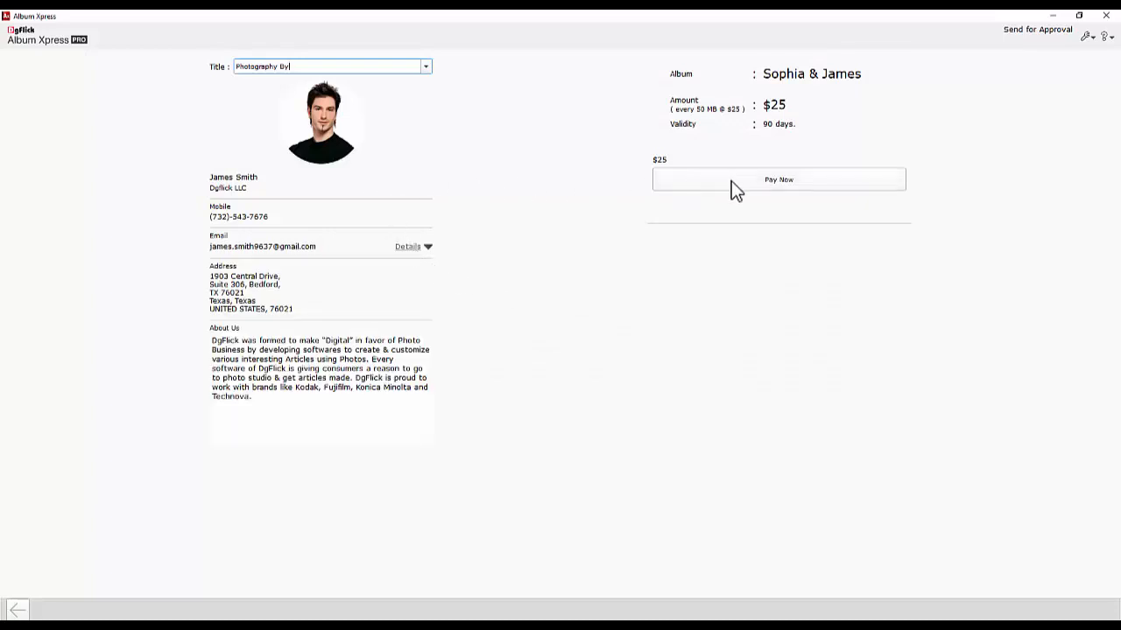
pyautogui.click(784, 179)
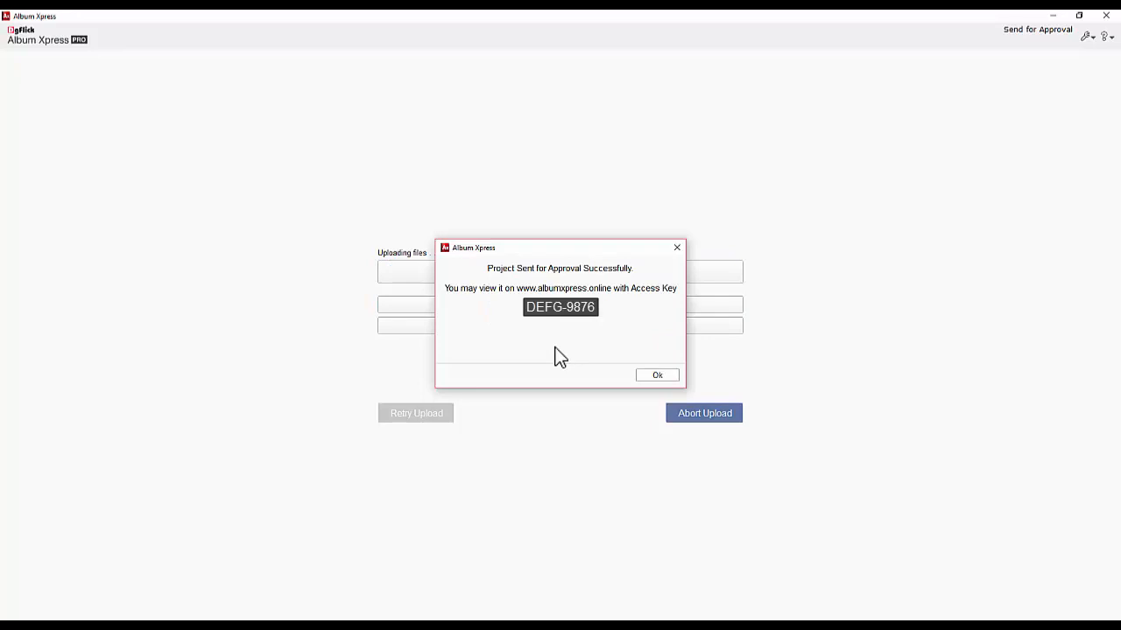
pyautogui.click(657, 375)
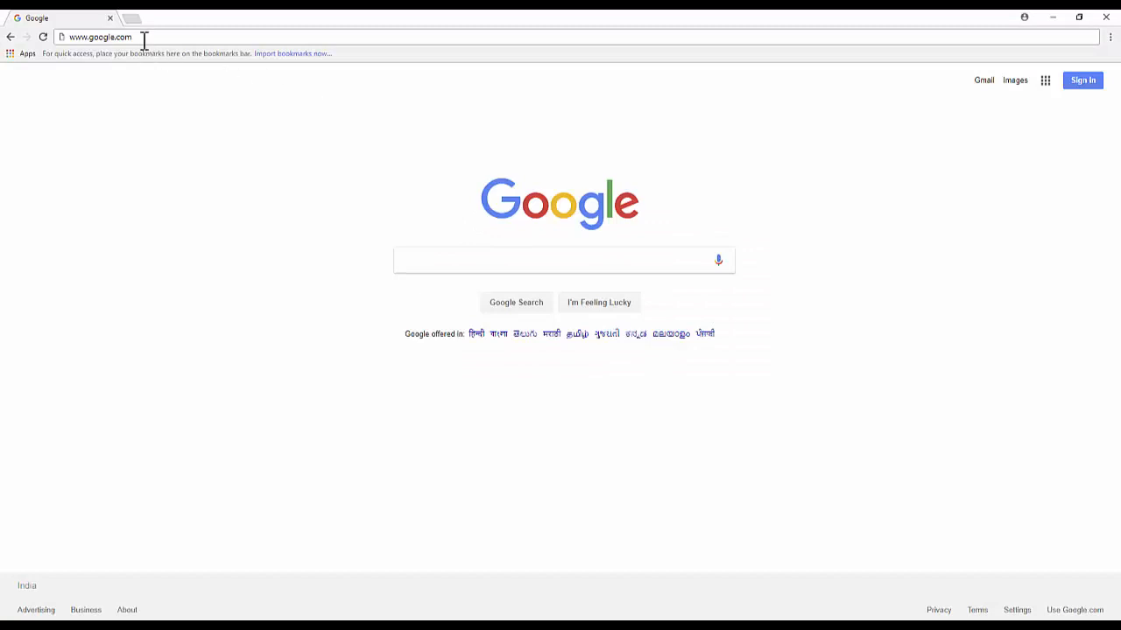
pyautogui.click(59, 37)
pyautogui.write('www.albumx')
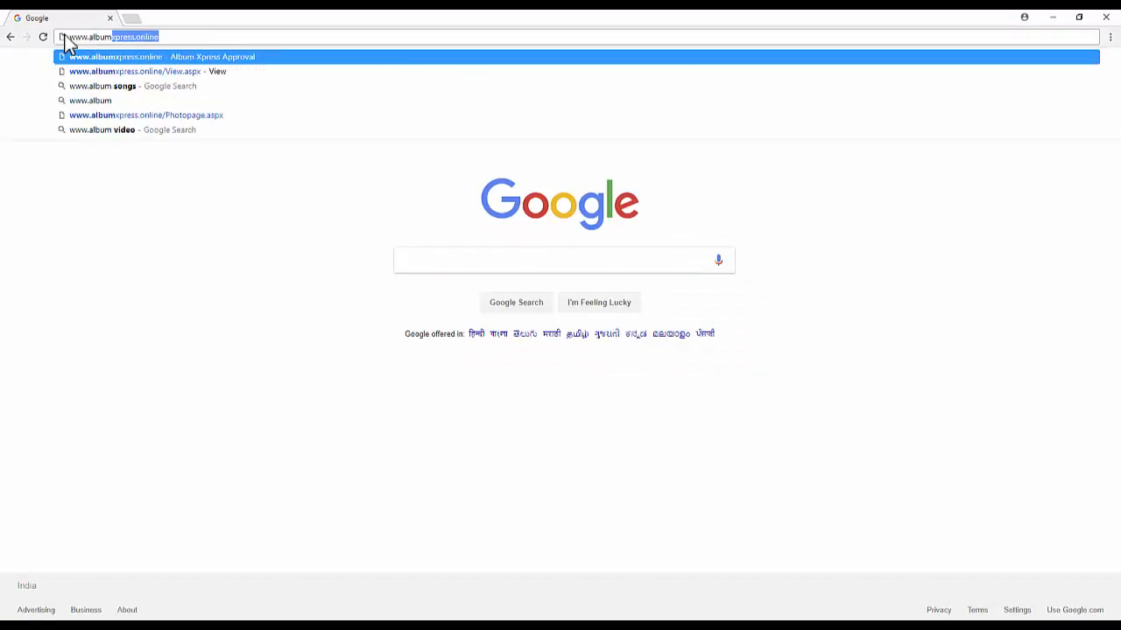
pyautogui.write('press')
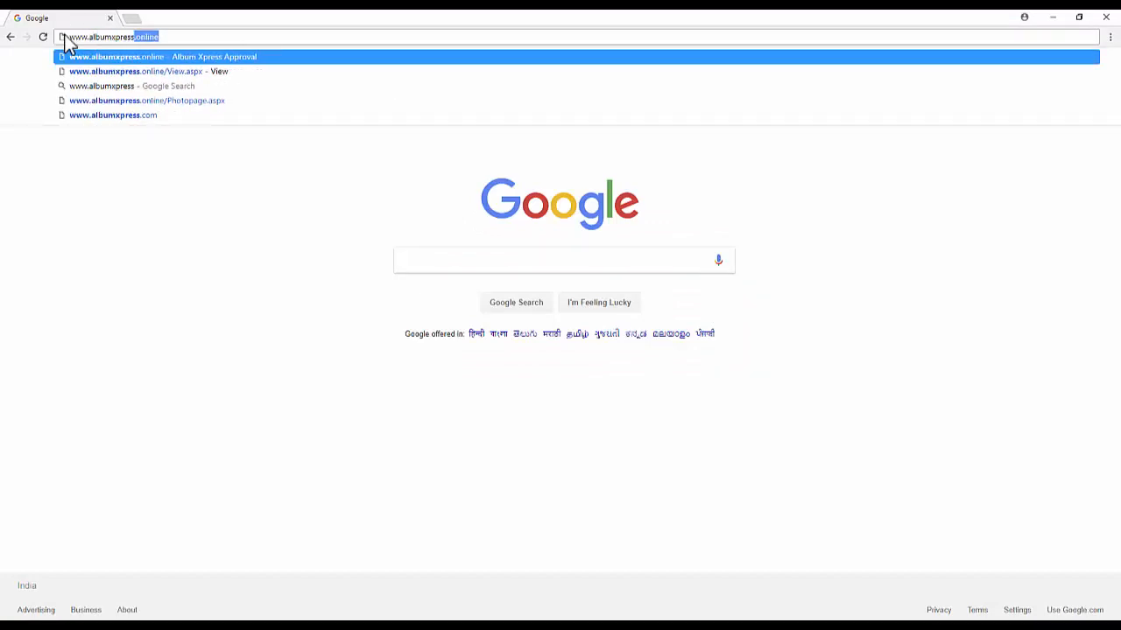
pyautogui.write('.o')
pyautogui.press('Return')
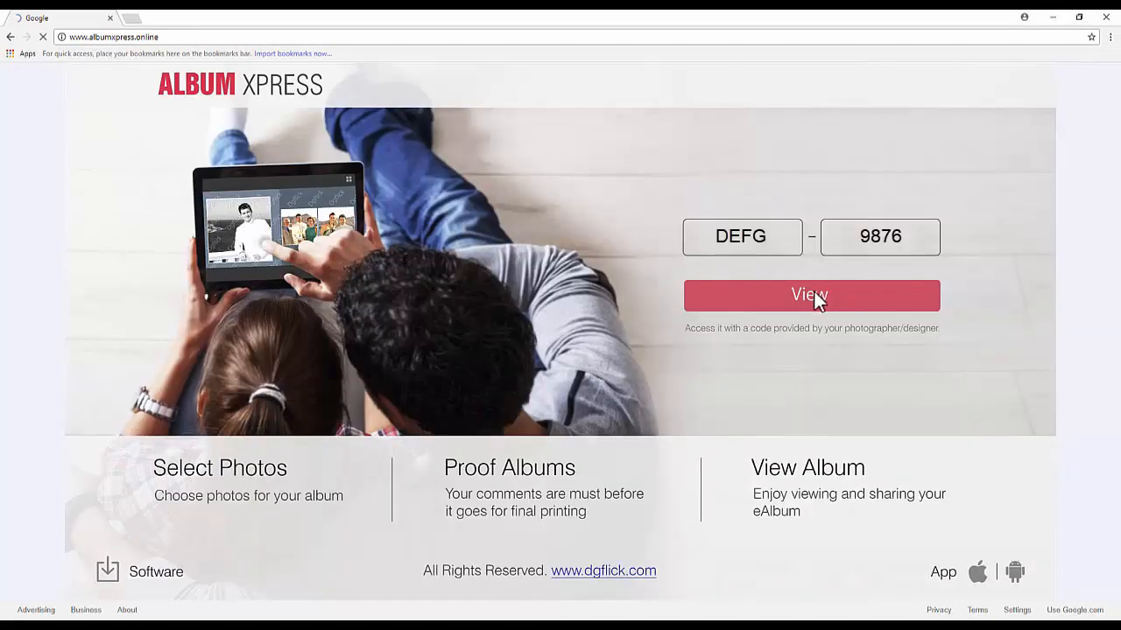
pyautogui.click(813, 294)
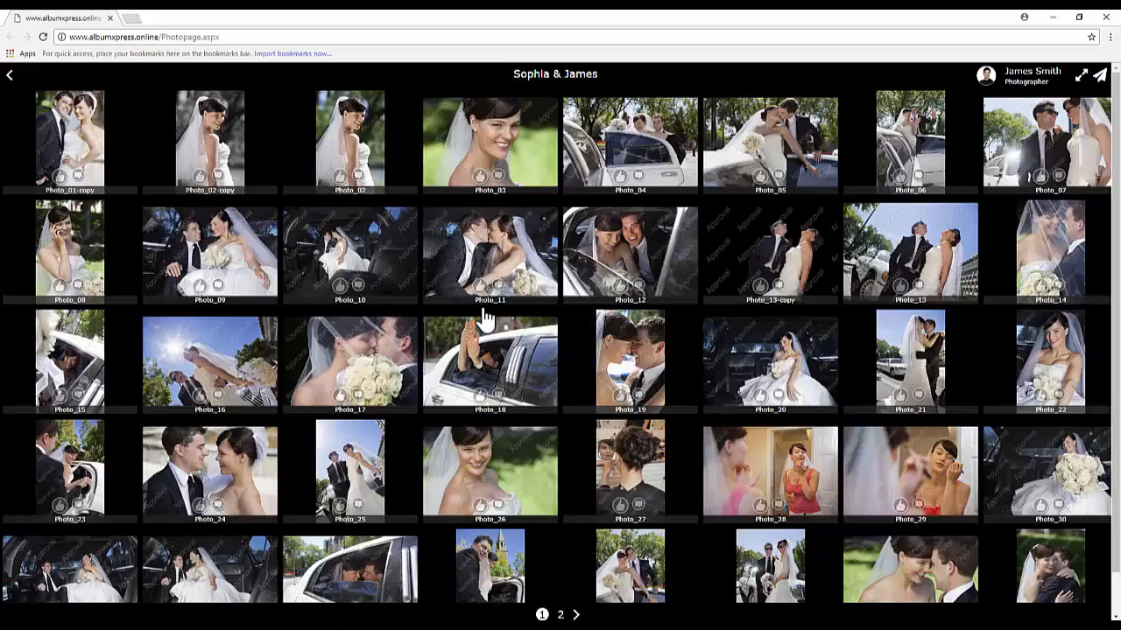
# Approve the photos in the first two rows, from Photo_01-copy through Photo_14
pyautogui.click(59, 175)
pyautogui.click(199, 175)
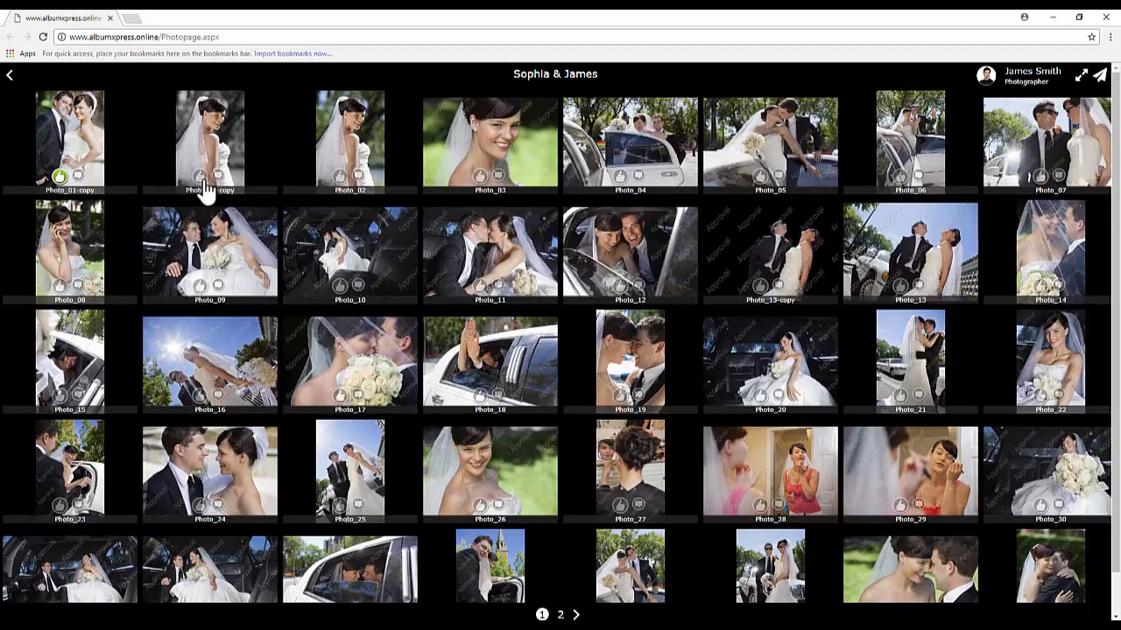
pyautogui.click(339, 175)
pyautogui.click(479, 175)
pyautogui.click(620, 175)
pyautogui.click(760, 175)
pyautogui.click(900, 176)
pyautogui.click(1040, 175)
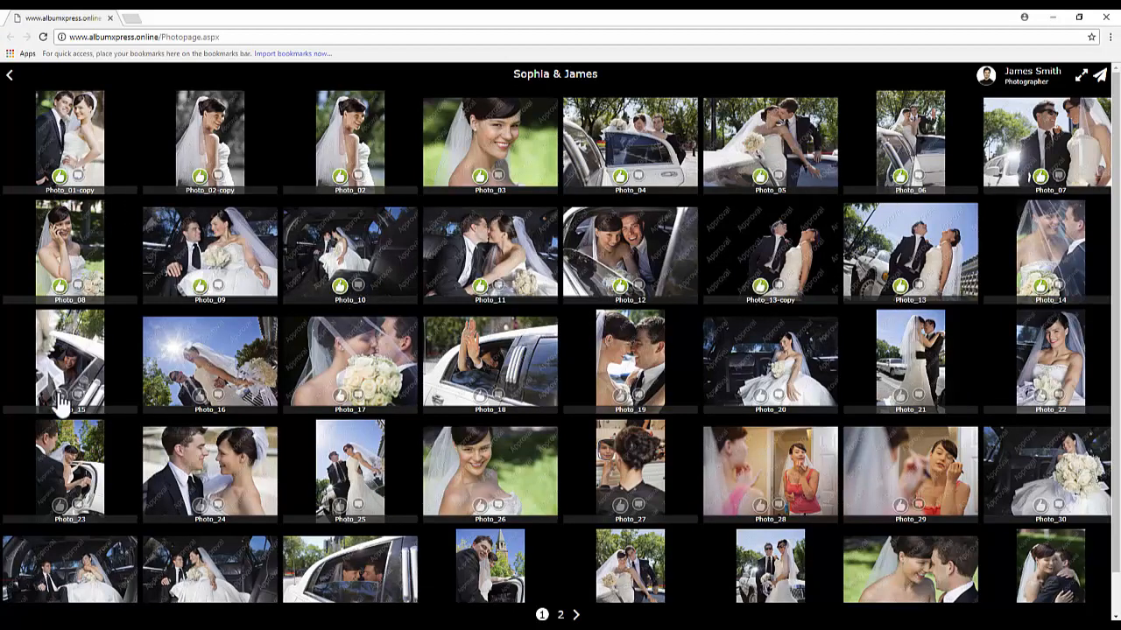
# Add the comment "Please add this photo on my Album cover." to Photo_43 on page 2 and send the feedback to the photographer
pyautogui.click(560, 614)
pyautogui.click(637, 175)
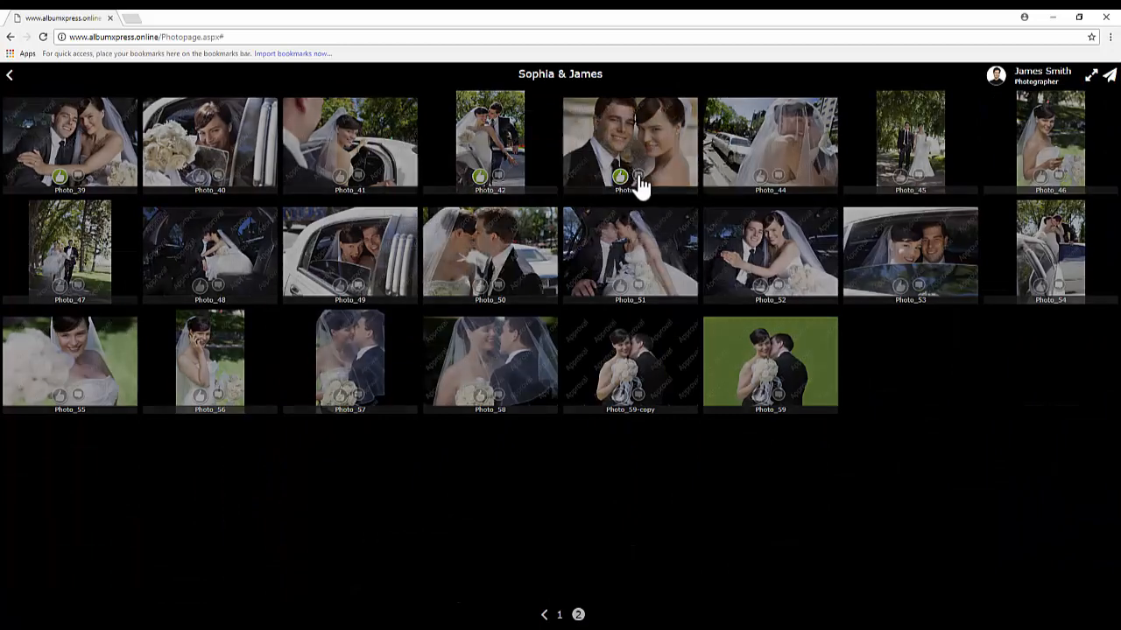
pyautogui.write('Please add this photo on my Album cover.')
pyautogui.click(715, 269)
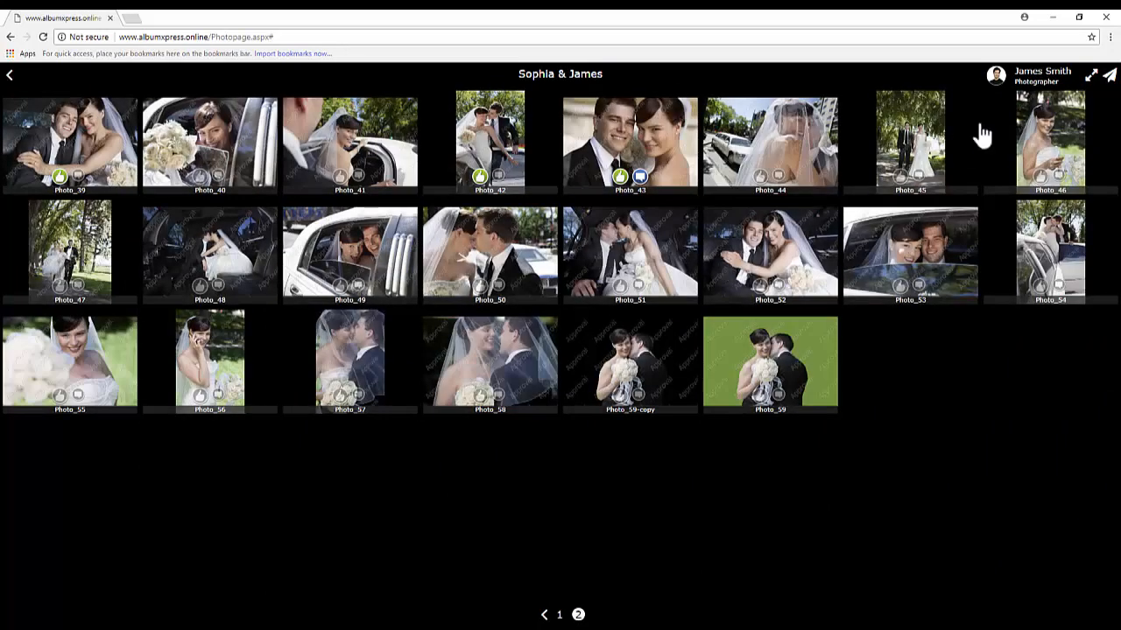
pyautogui.click(1110, 79)
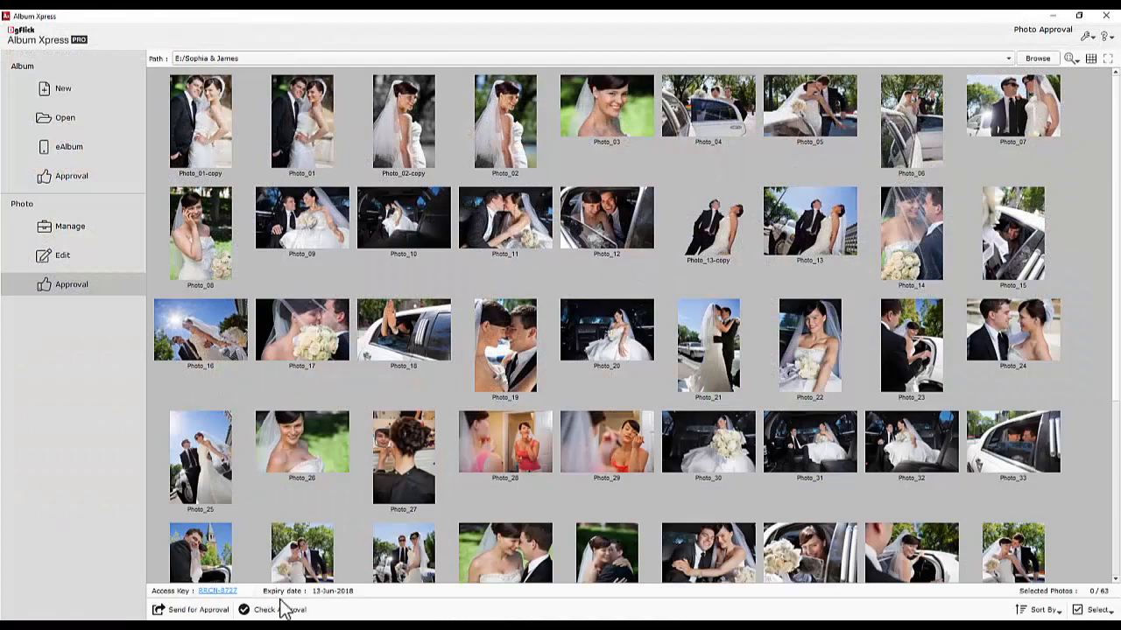
# Switch back to Album Xpress, retrieve the client's approvals, and read the comment on Photo_43
pyautogui.click(262, 609)
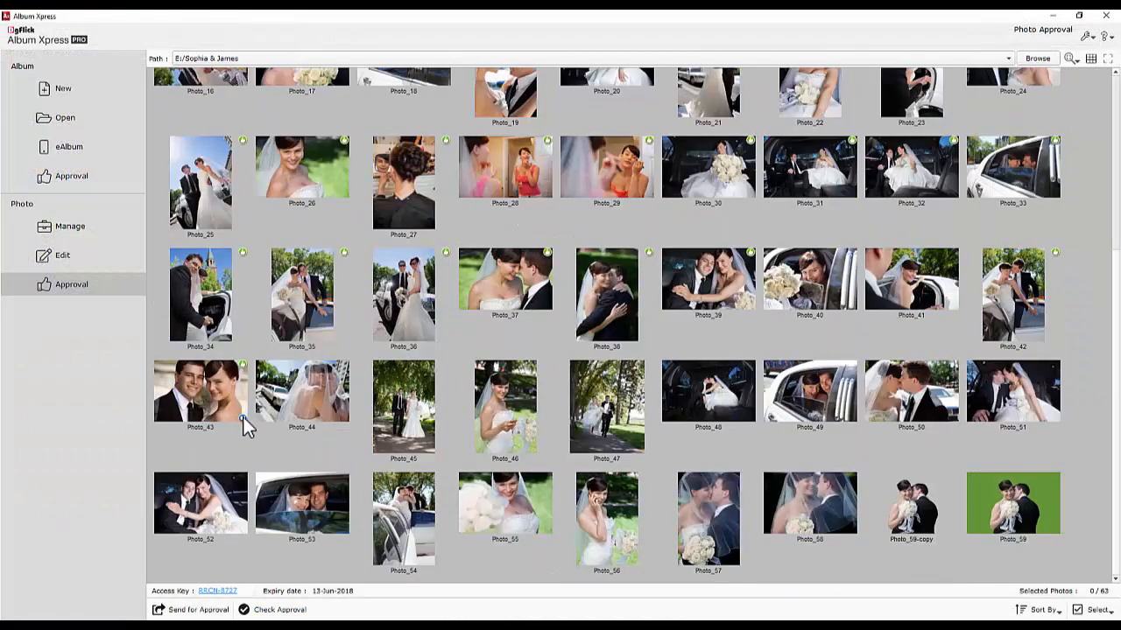
pyautogui.moveTo(244, 417)
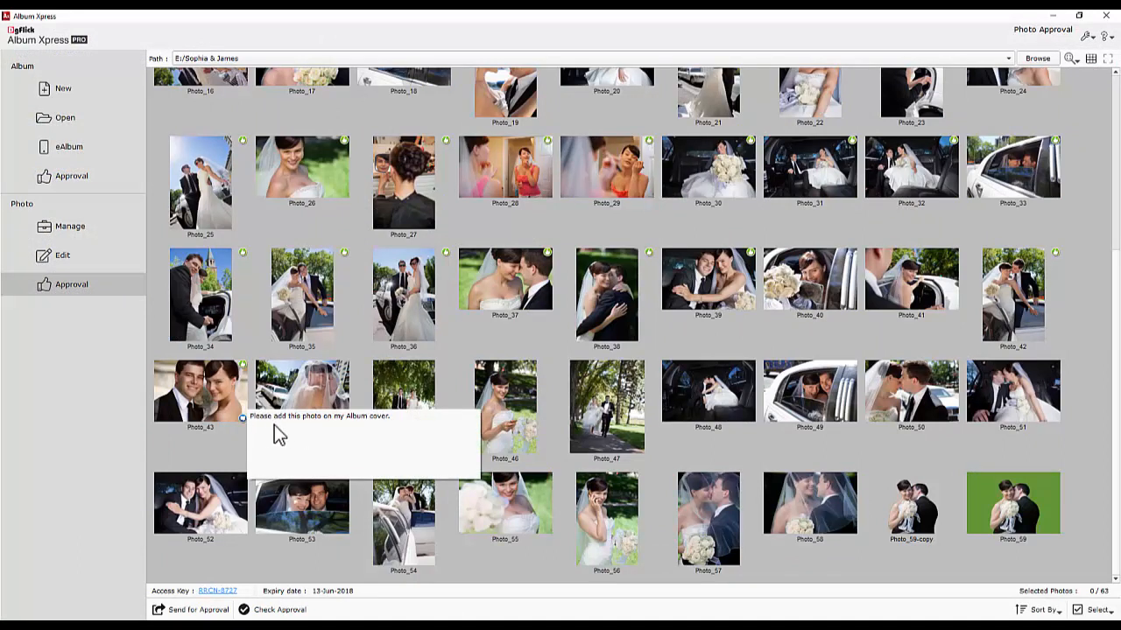
pyautogui.click(245, 422)
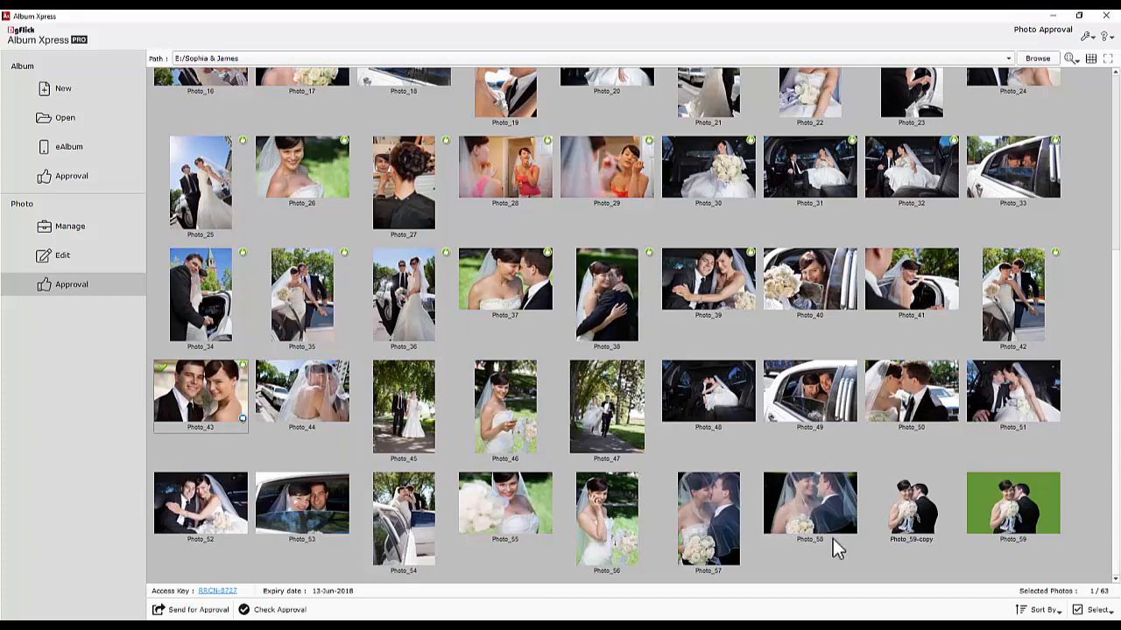
# Sort the photos so the approved ones come first, and select all approved photos
pyautogui.click(1039, 609)
pyautogui.click(1051, 579)
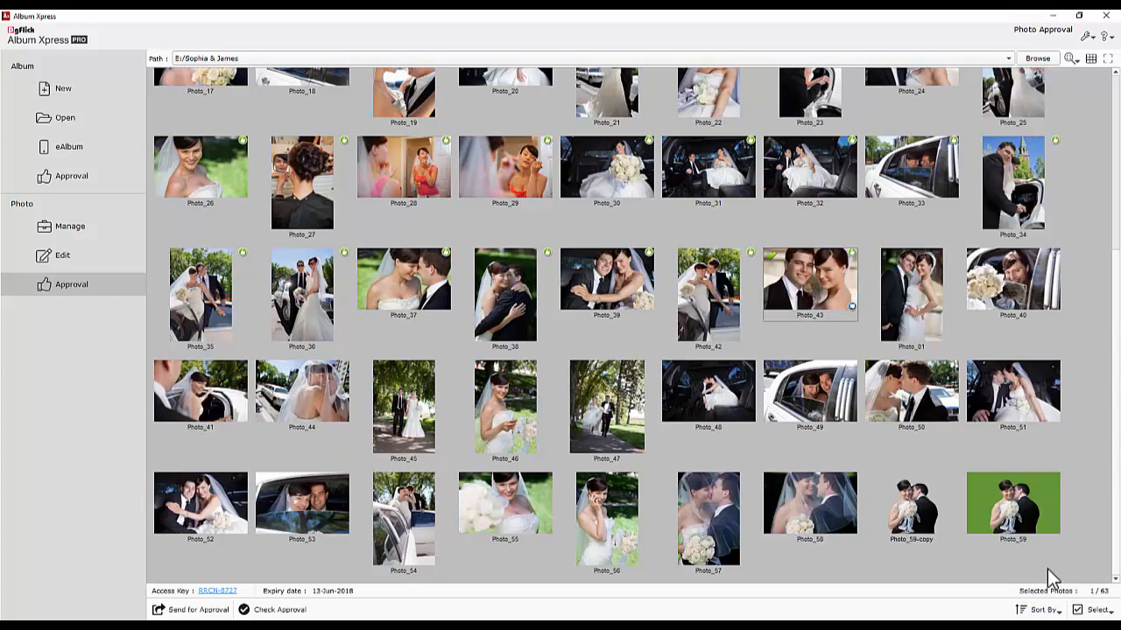
pyautogui.click(1096, 610)
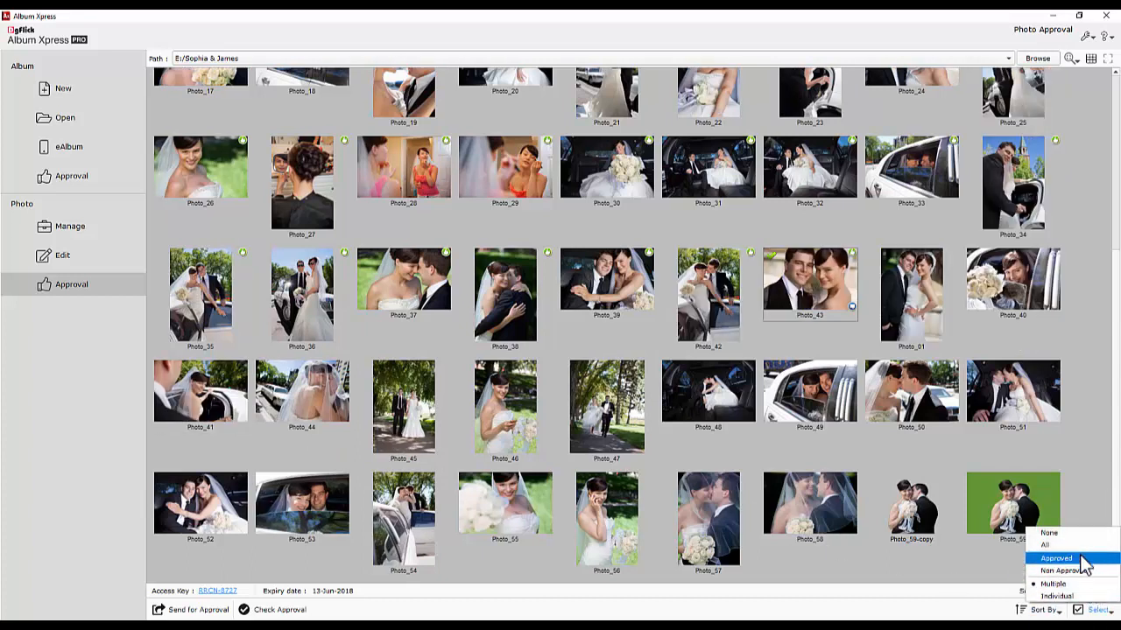
pyautogui.click(1057, 559)
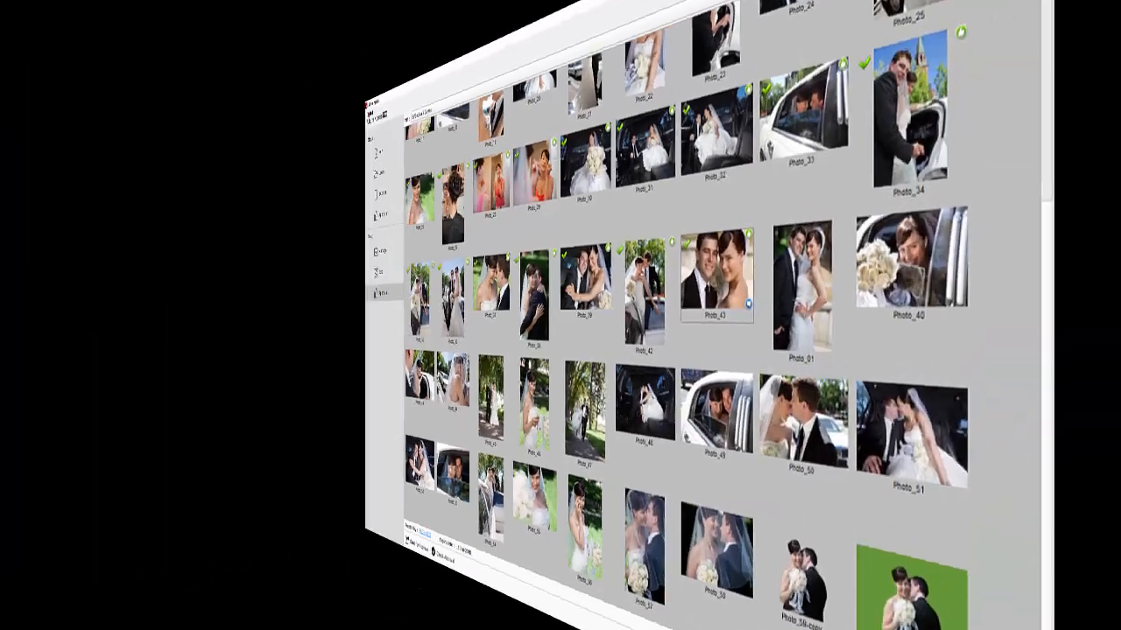